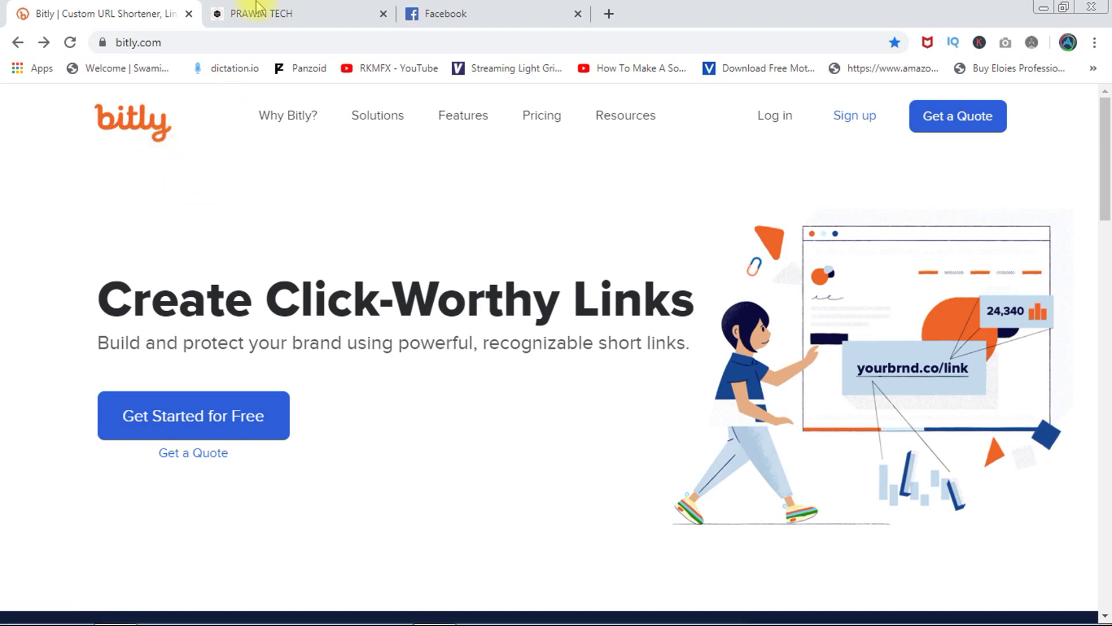
- Copy the link address of the 'Top 14 Android Apps For Bloggers' post on the PRAWIN TECH blog
key("ctrl+Tab")
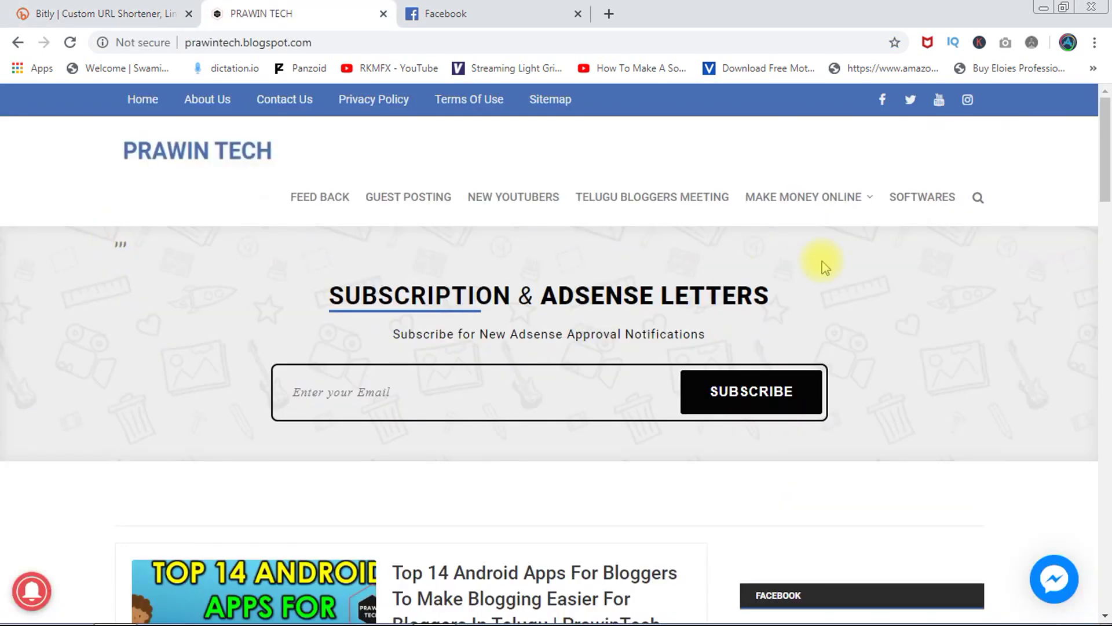
left_click_drag(1108, 171, 1106, 231)
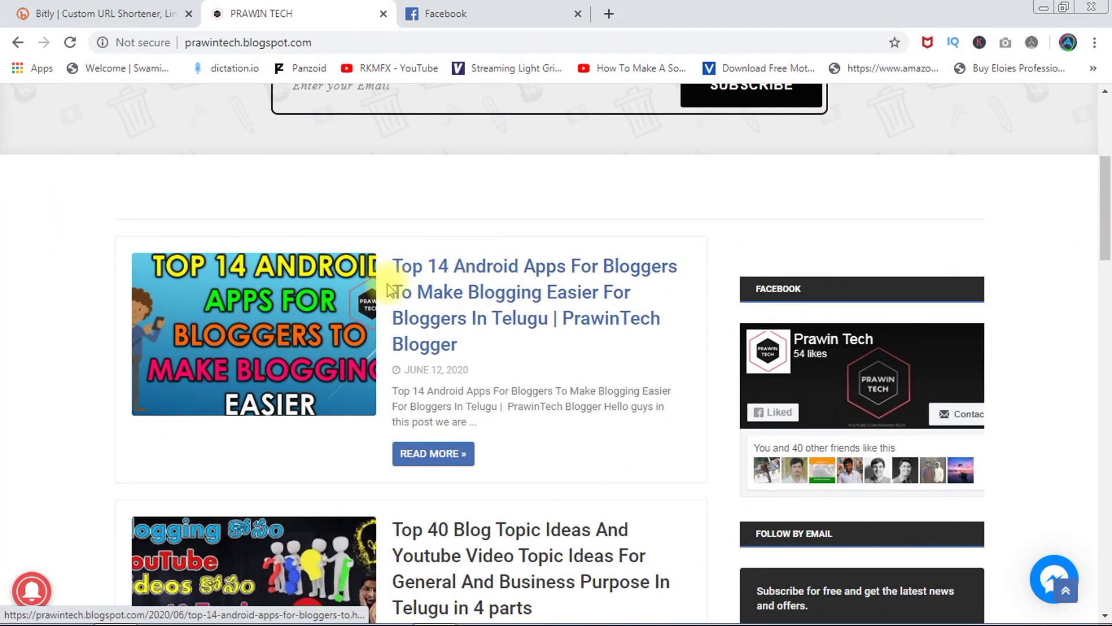
right_click(418, 320)
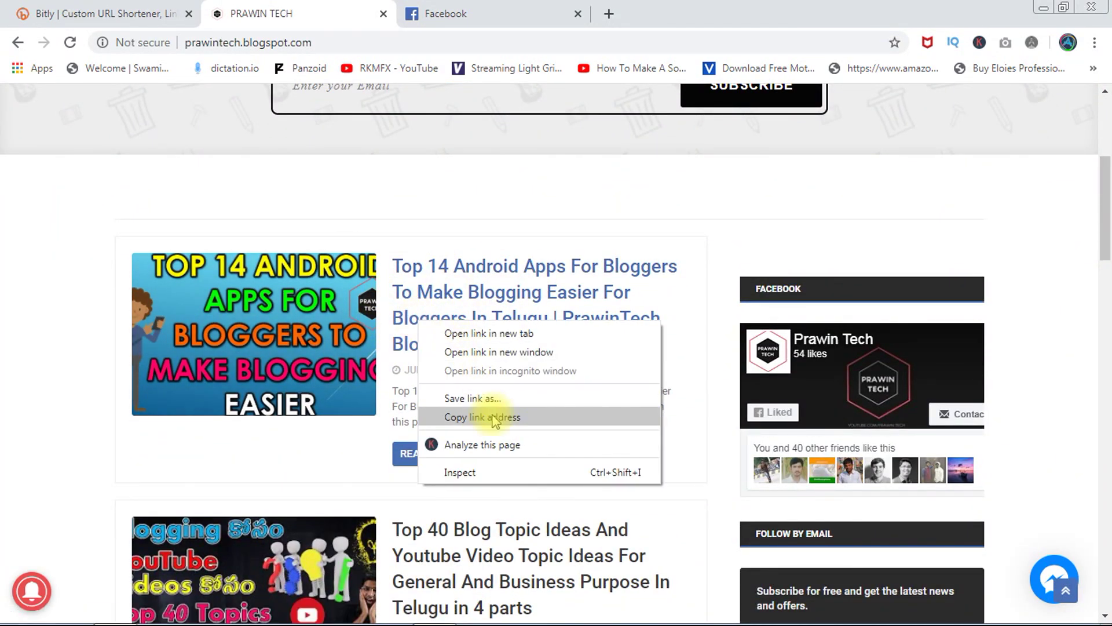
left_click(411, 322)
left_click(96, 13)
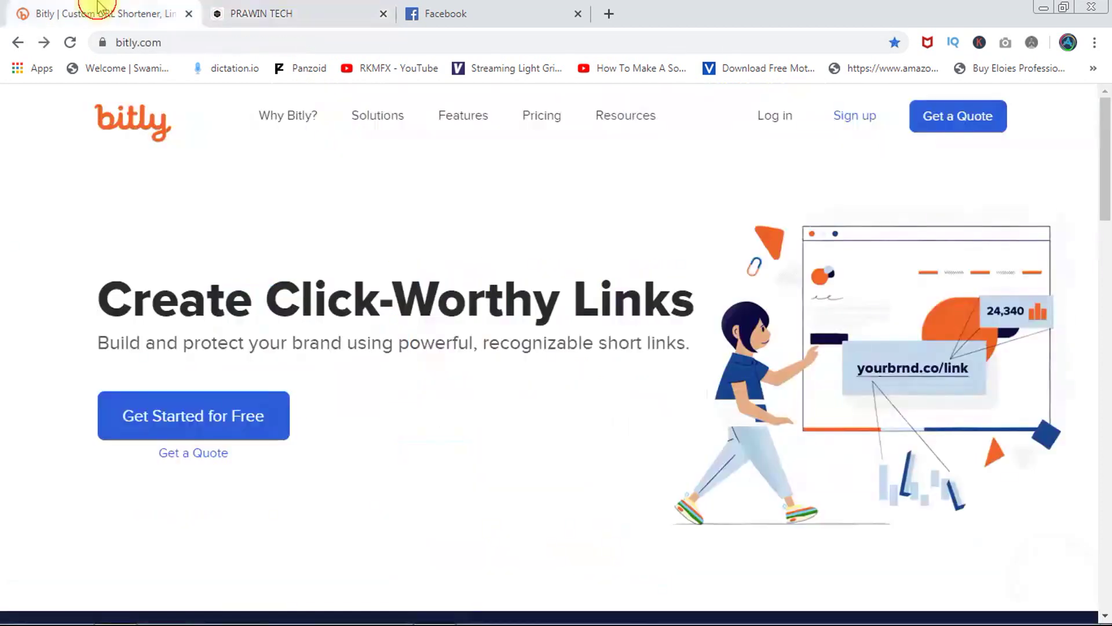
scroll(1106, 200, "down", 5)
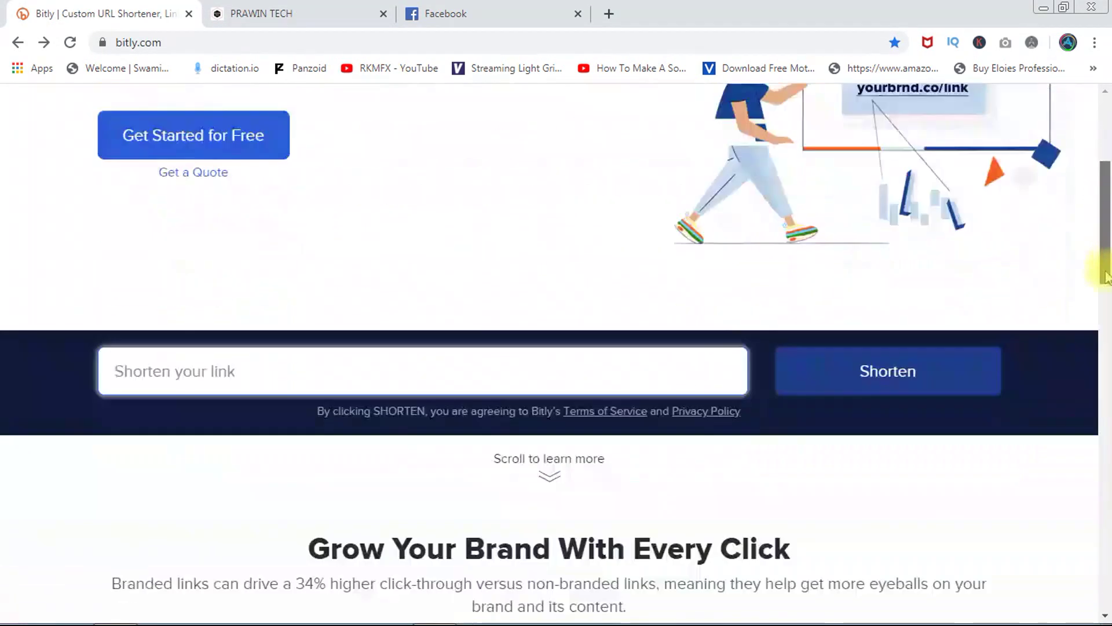
left_click(374, 309)
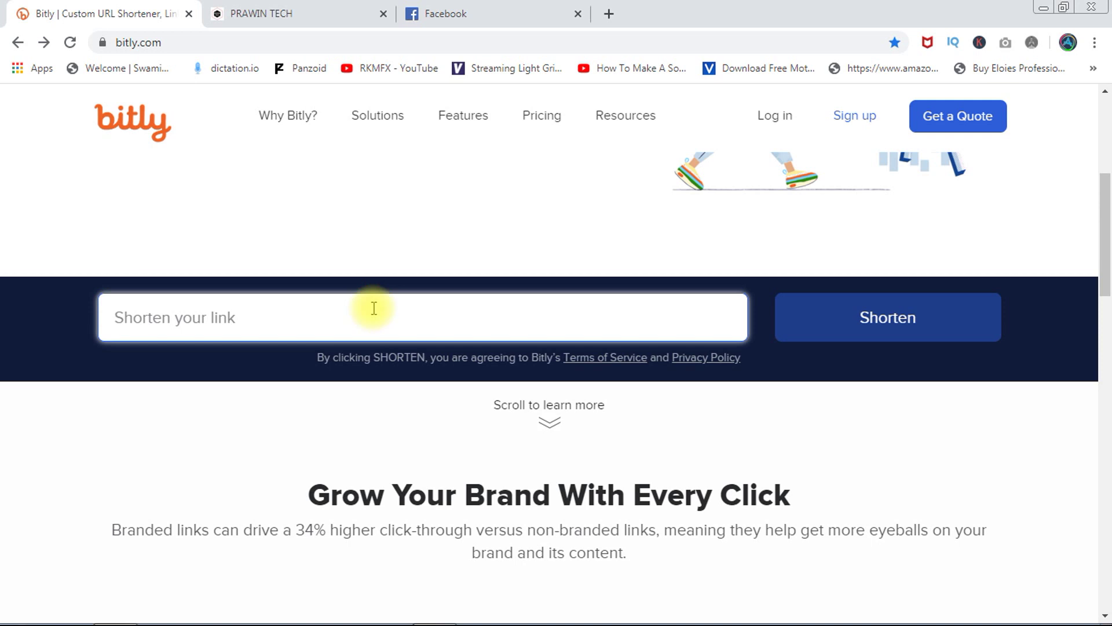
type("https://prawintech.blogspot.com/2020/06/top-14-android-apps-for-bloggers-to.html")
left_click(854, 319)
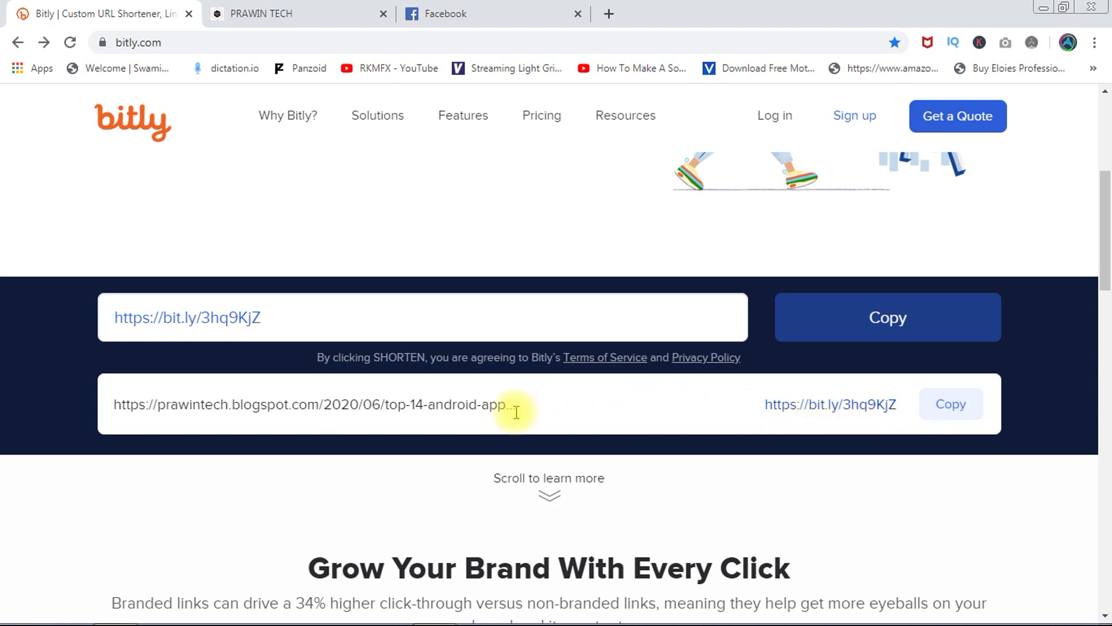
left_click(936, 414)
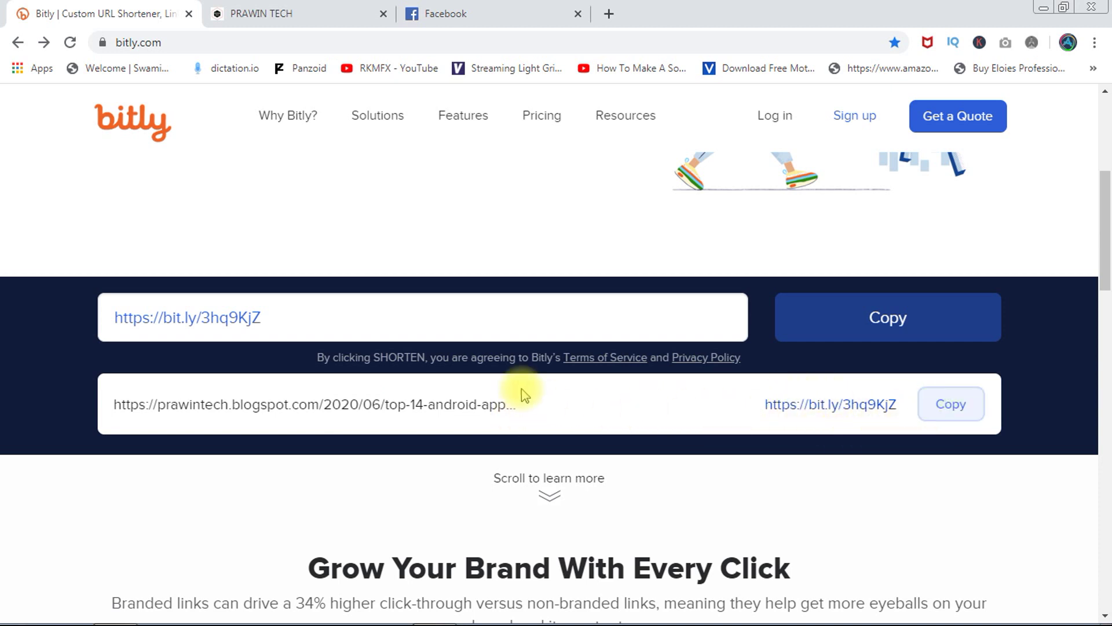
left_click(486, 12)
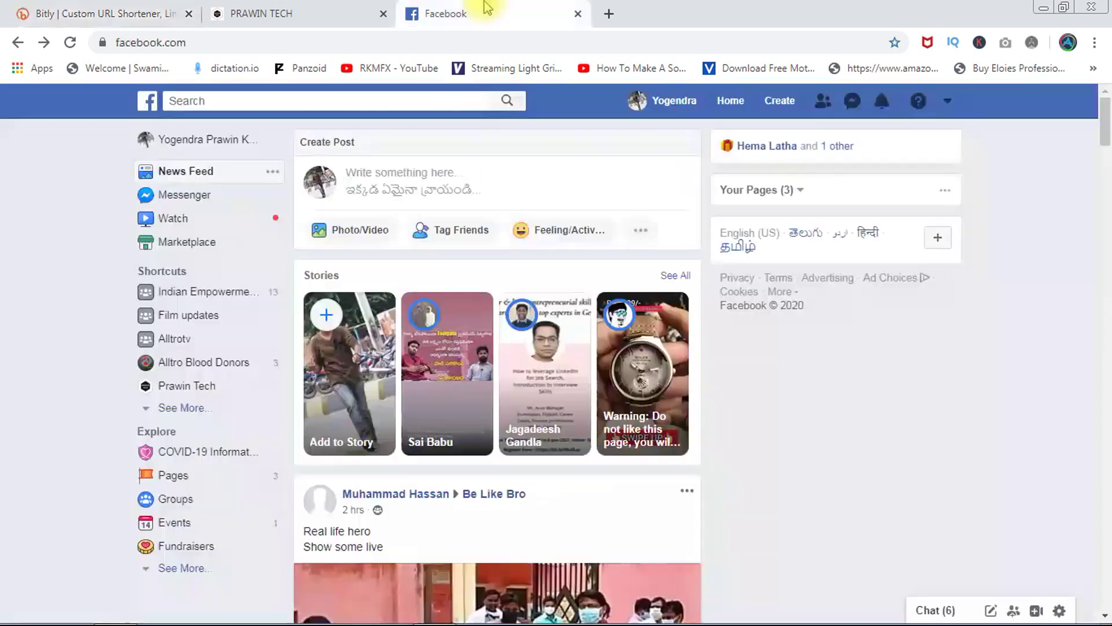
left_click(378, 174)
key("ctrl+v")
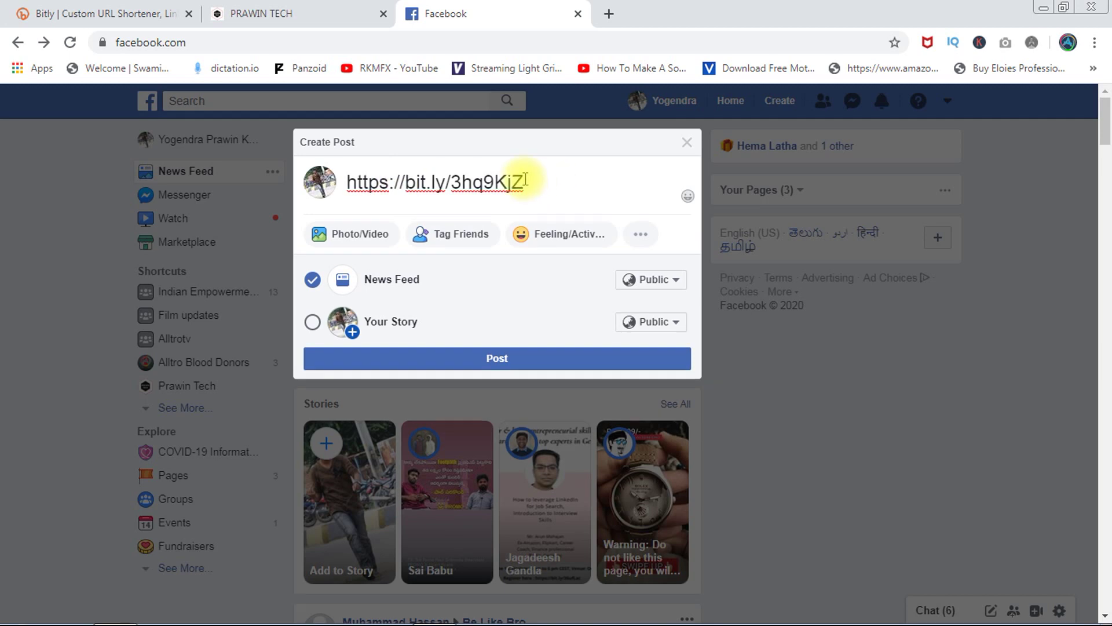
left_click(333, 9)
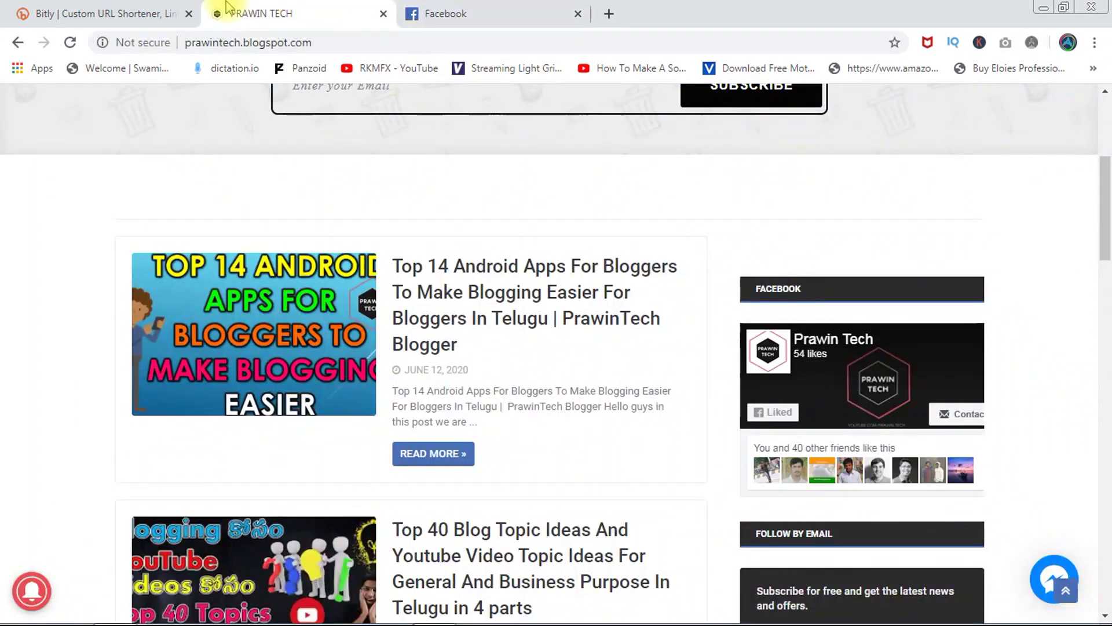
- Open the 'Top 14 Android Apps For Bloggers' post on the blog
right_click(447, 304)
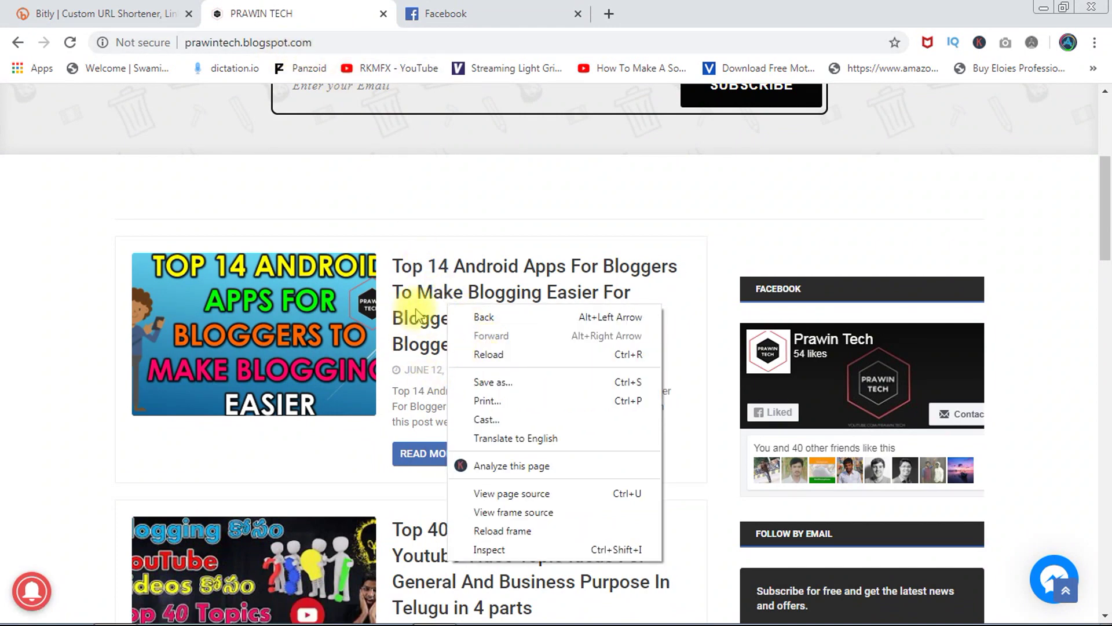
left_click(428, 234)
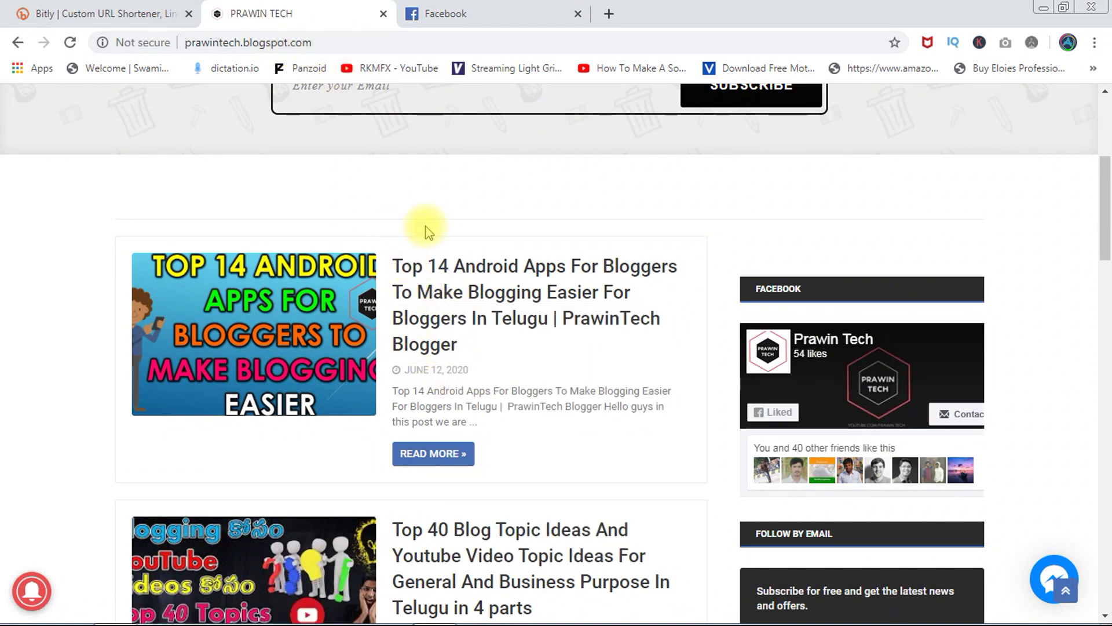
left_click(434, 286)
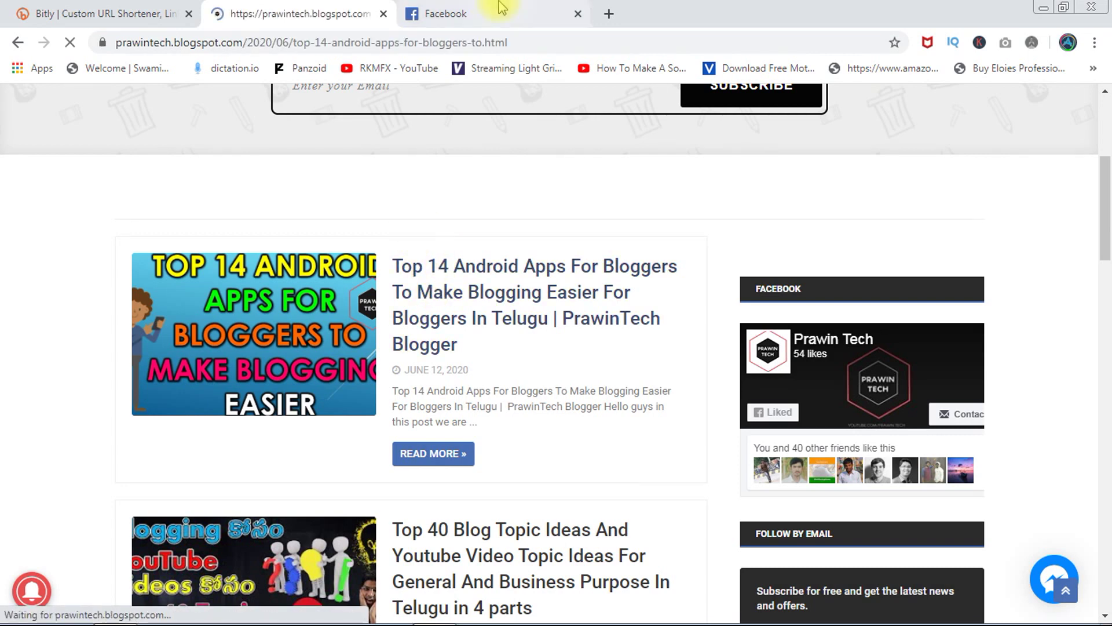
left_click(501, 7)
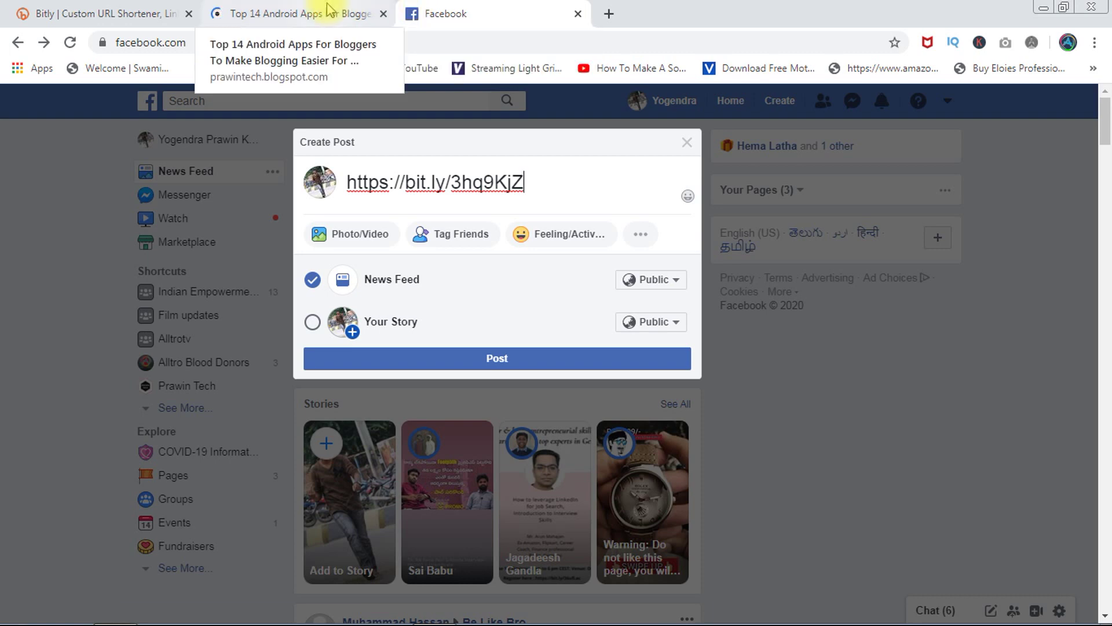
- Save the post's header image as Slide1.JPG
key("ctrl+shift+Tab")
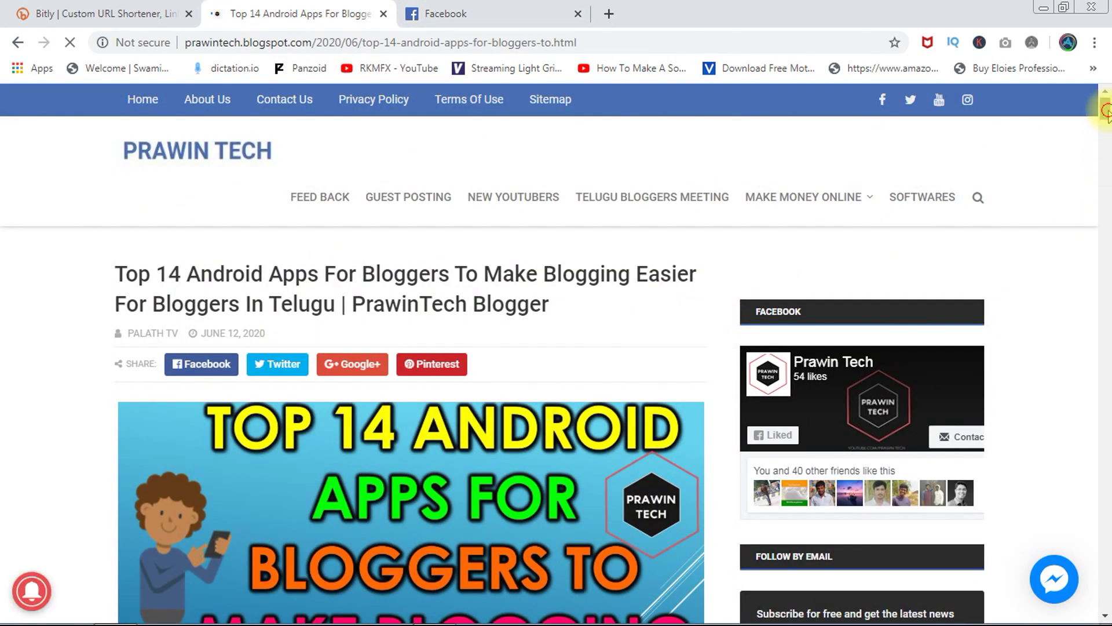
scroll(1106, 110, "down", 3)
right_click(423, 312)
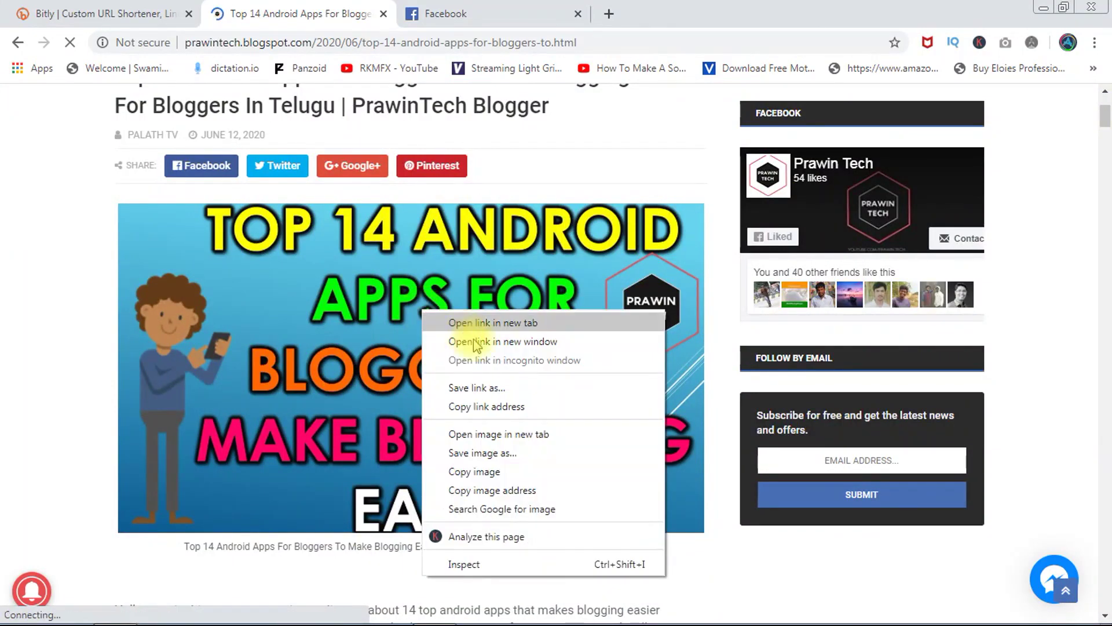
left_click(476, 406)
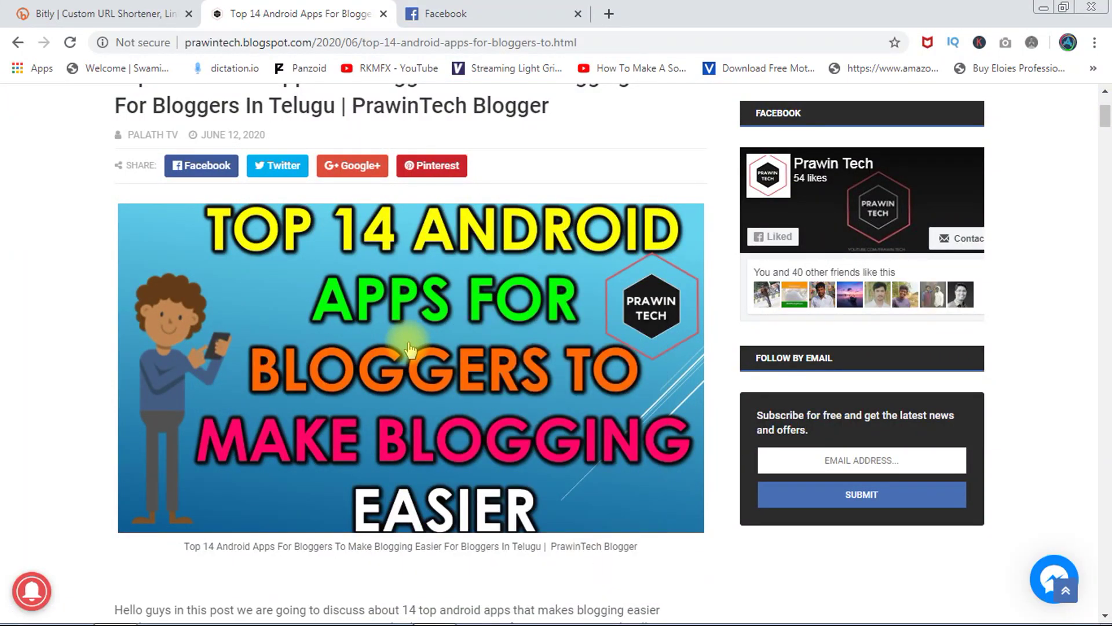
left_click(457, 440)
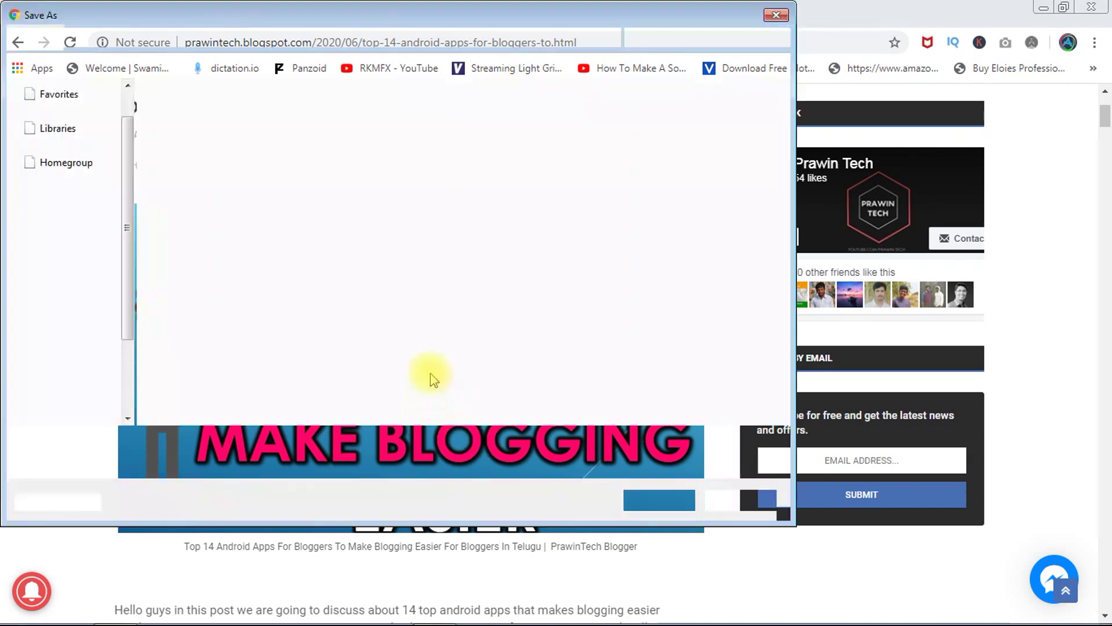
left_click(658, 499)
scroll(869, 295, "up", 3)
left_click(556, 7)
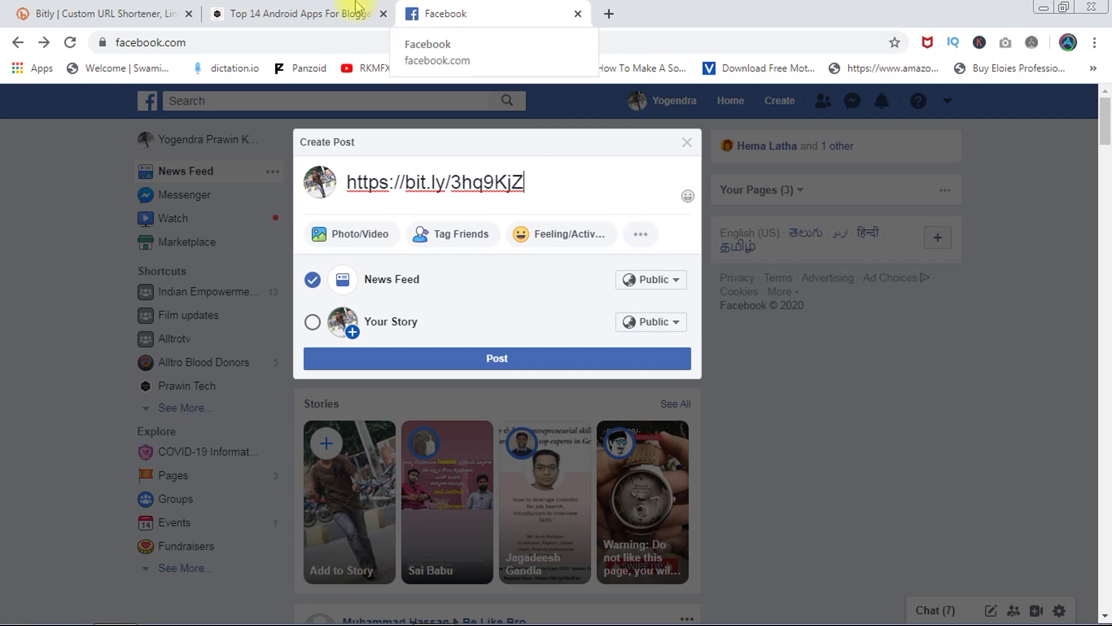
- Attach Slide1.JPG from the desktop as a photo in the Facebook post draft
left_click(1038, 7)
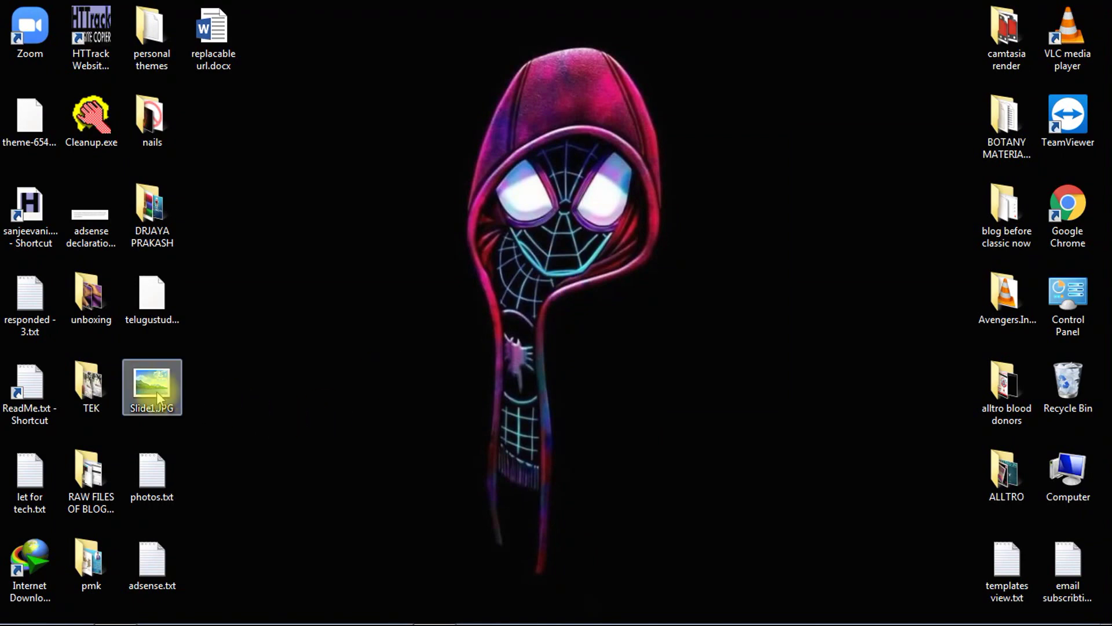
left_click_drag(144, 392, 210, 400)
left_click_drag(267, 500, 537, 185)
left_click(1032, 482)
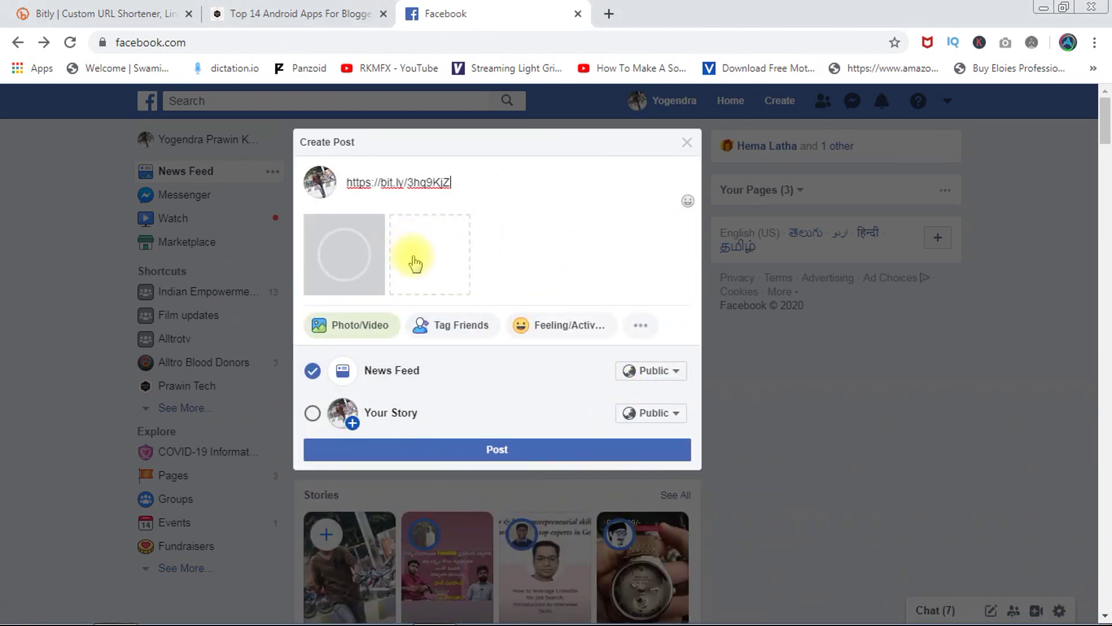
mouse_move(371, 269)
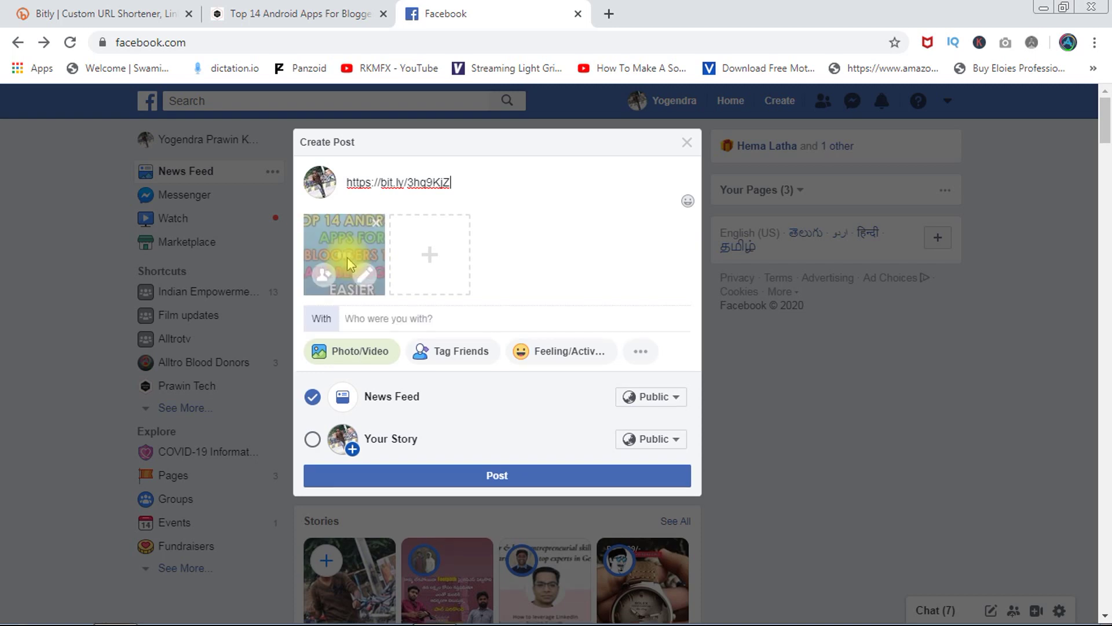
- Copy the blog post's full title and paste it before the short link in the draft
left_click(342, 7)
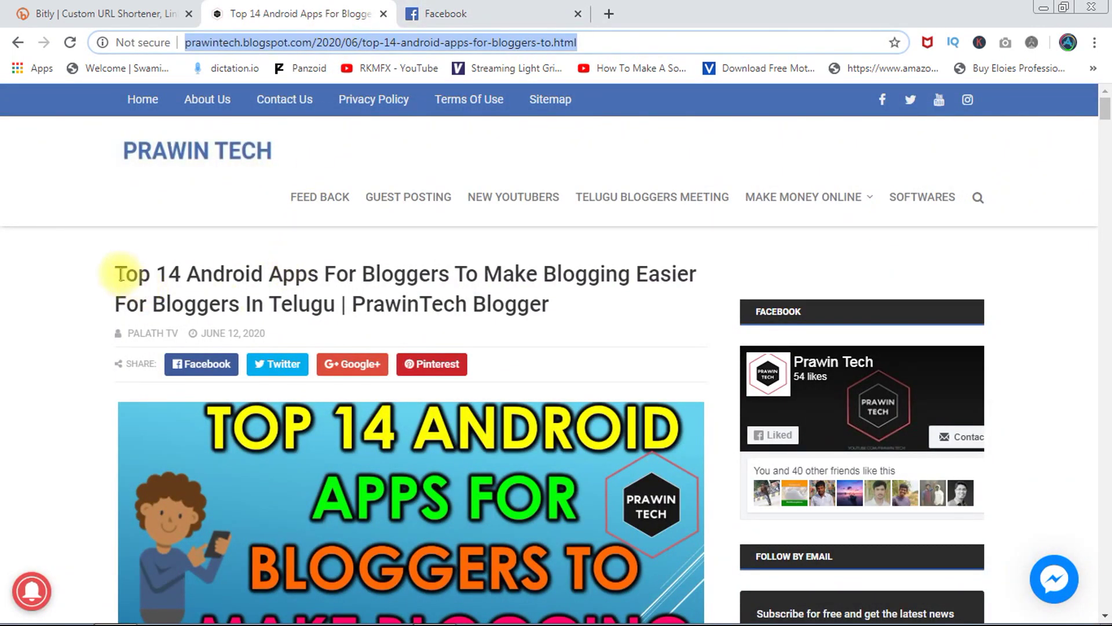
left_click_drag(118, 273, 566, 318)
key("ctrl+c")
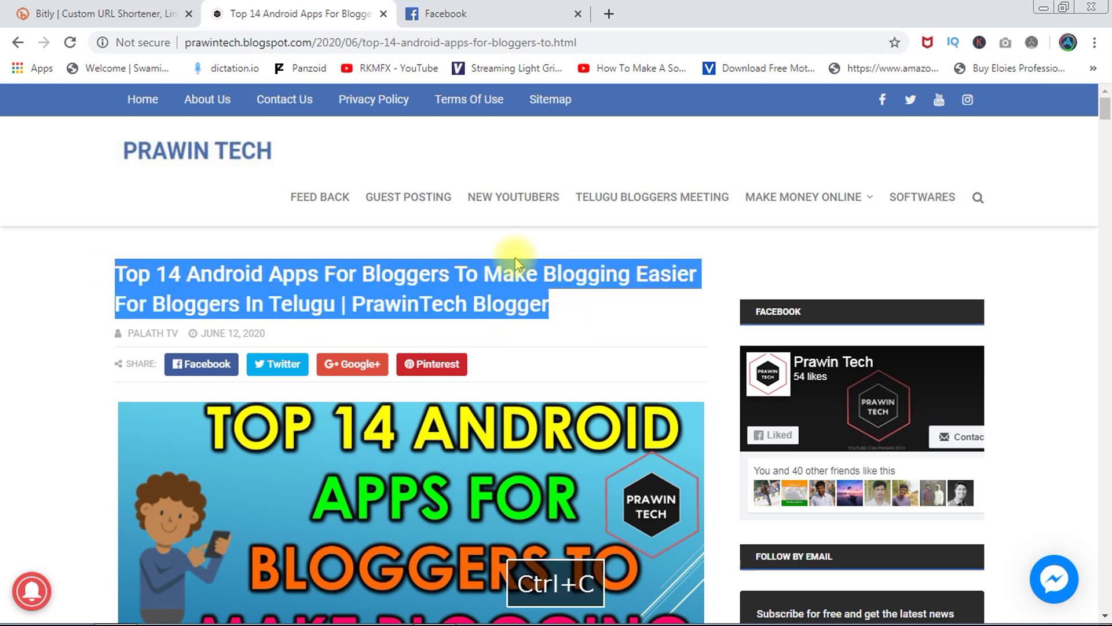
left_click(501, 10)
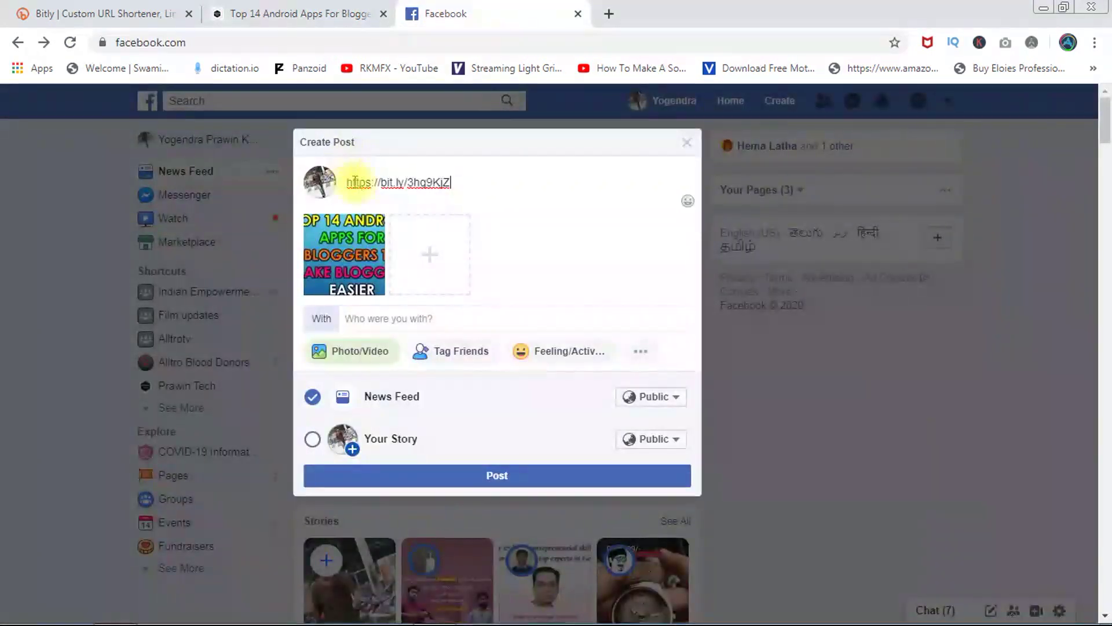
left_click(348, 180)
key("ctrl+v")
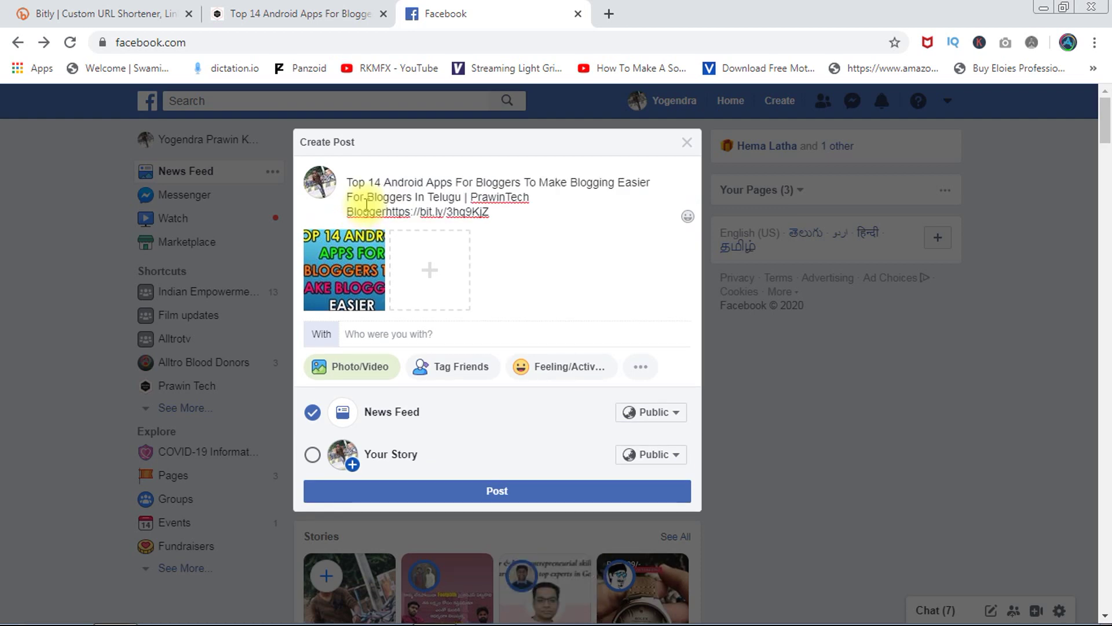
key("Return")
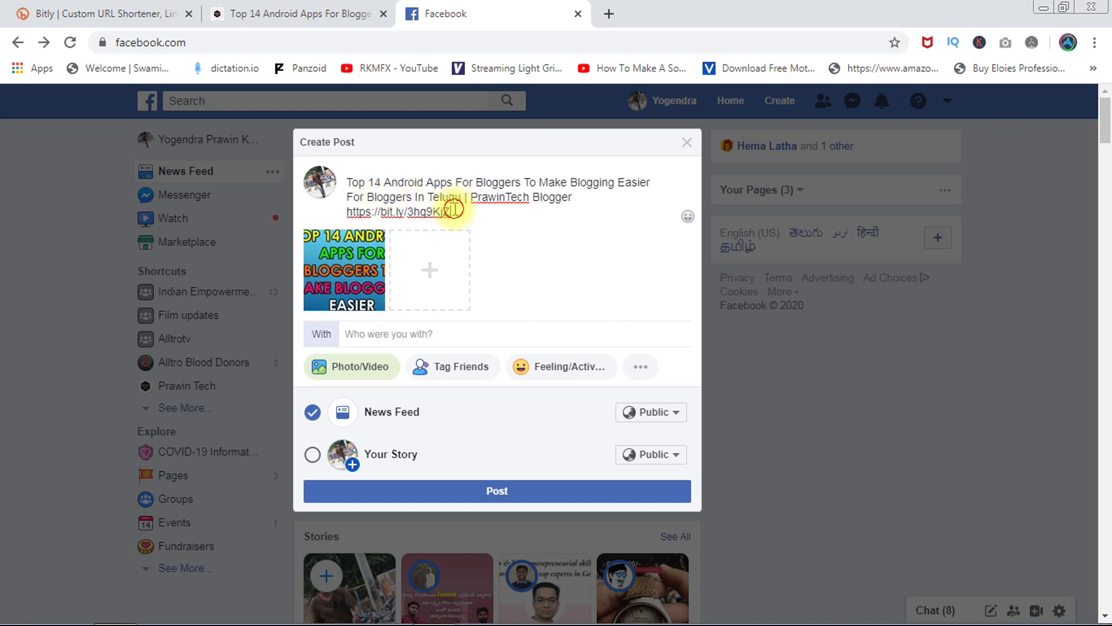
left_click(584, 198)
key("Delete")
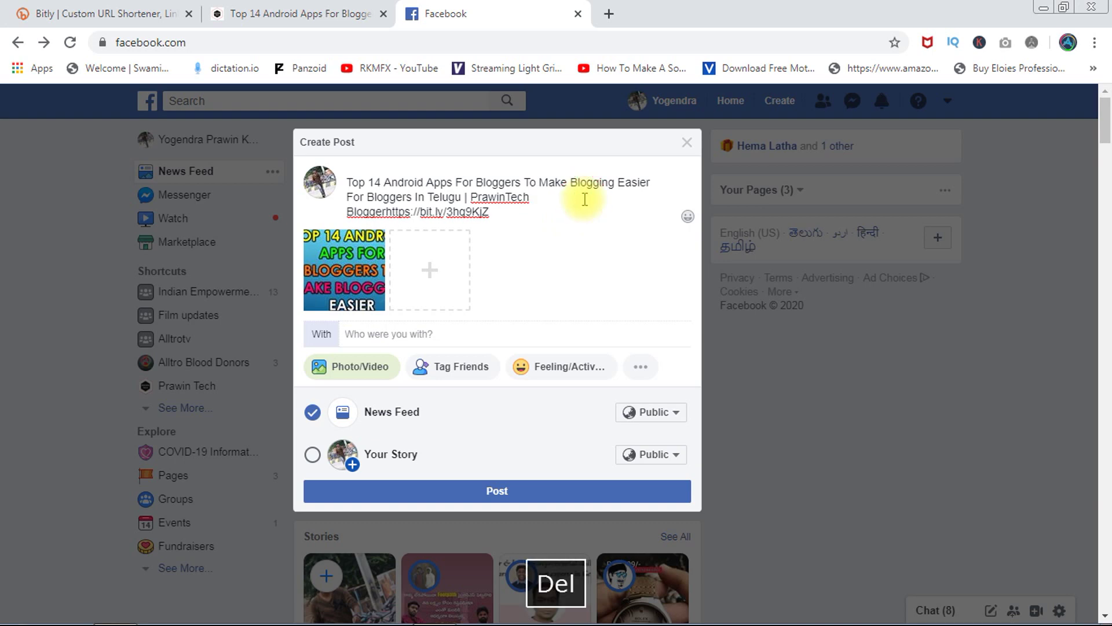
left_click(323, 7)
- Copy the post's intro paragraph from 'Hello guys' through 'let's get started'
left_click_drag(1106, 124, 1104, 137)
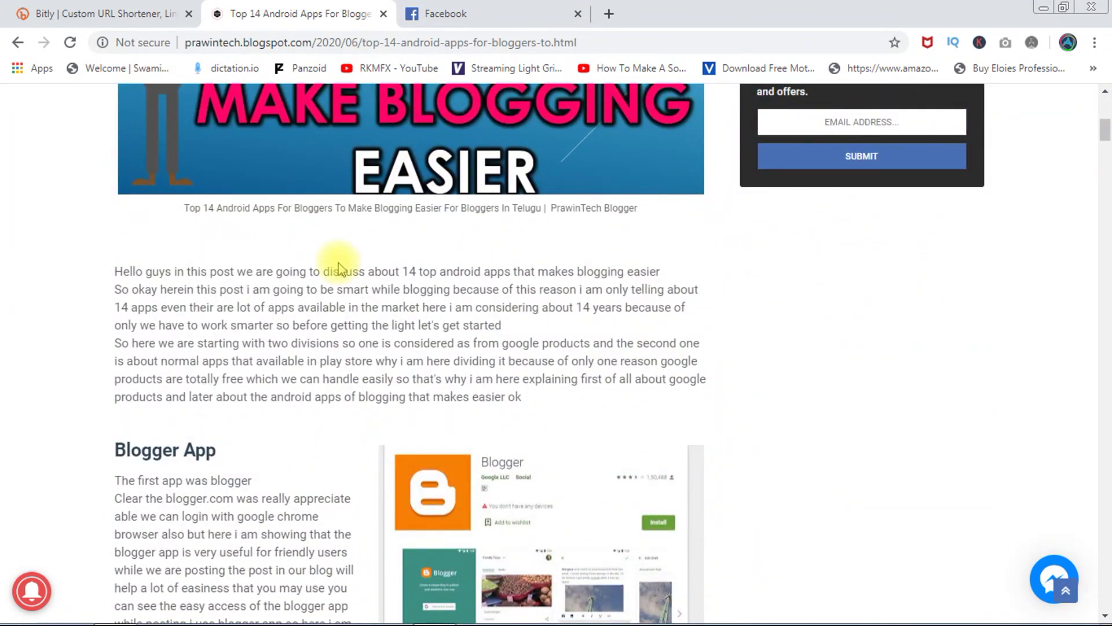
left_click_drag(114, 273, 512, 323)
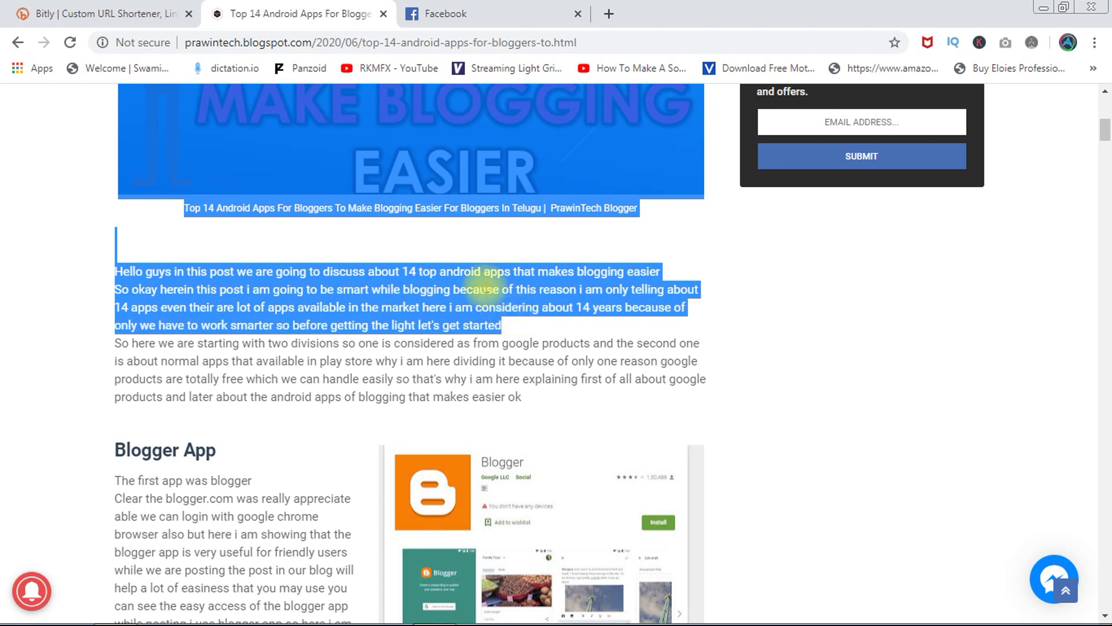
key("ctrl+c")
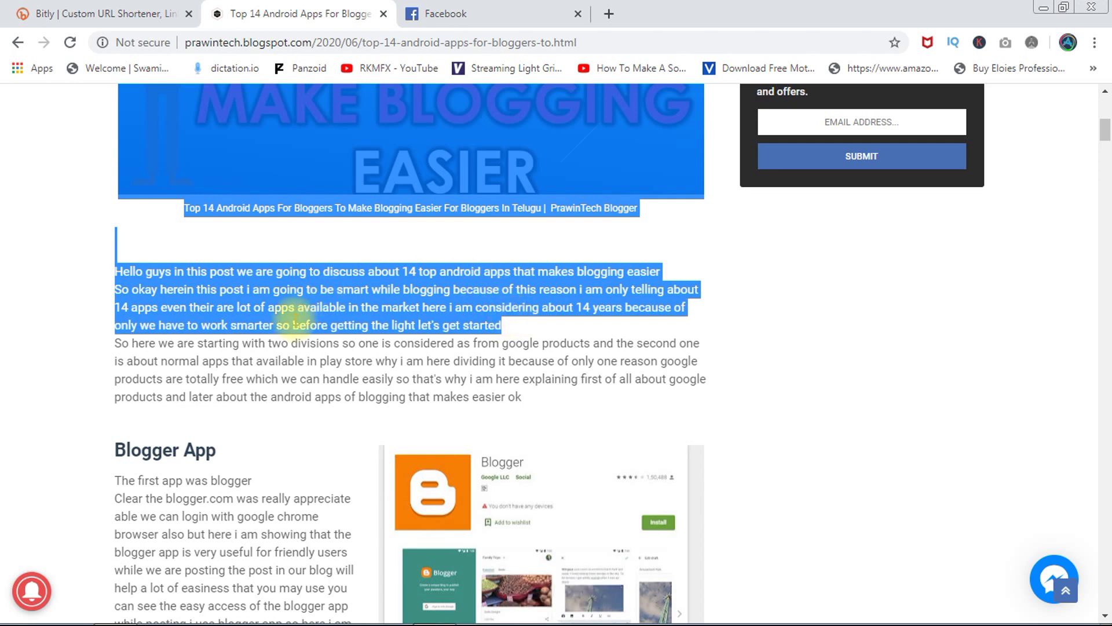
left_click(164, 273)
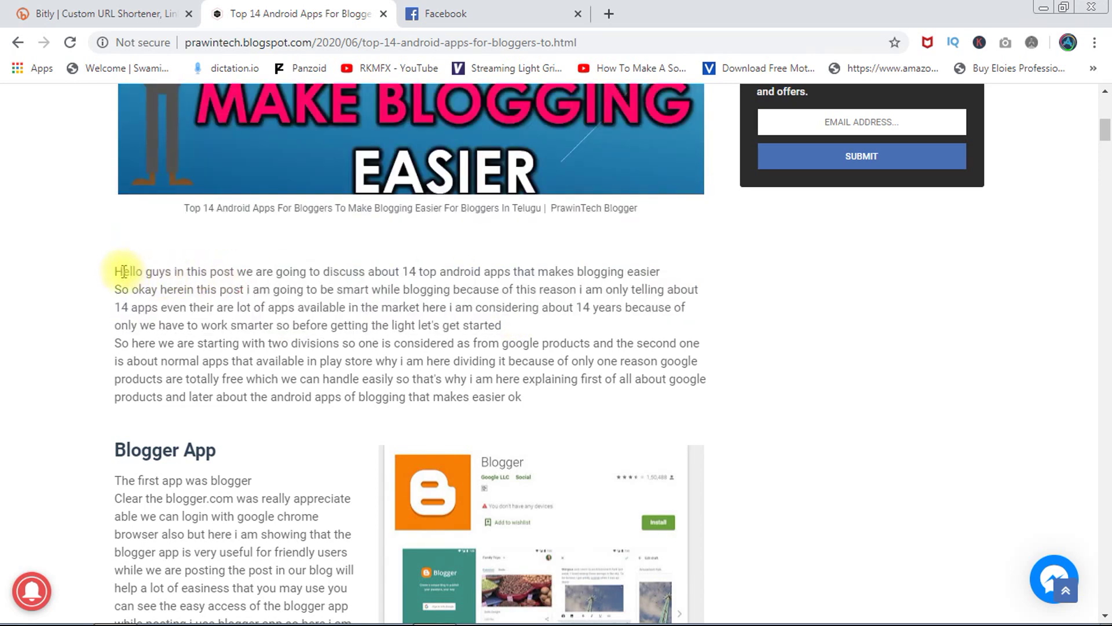
left_click_drag(119, 272, 273, 273)
left_click_drag(116, 271, 506, 334)
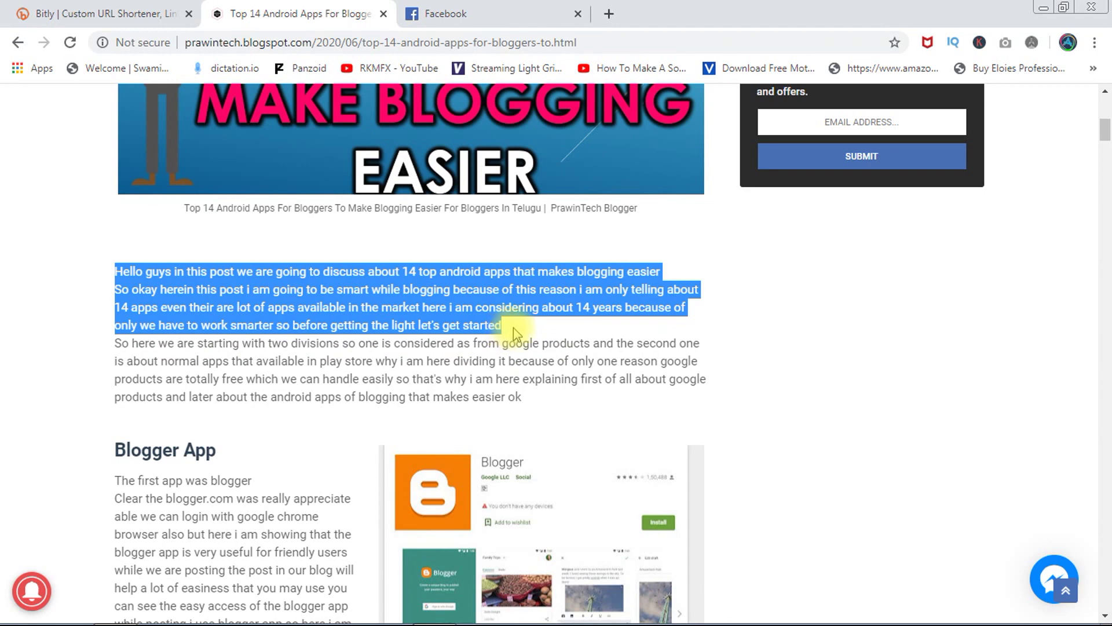
key("ctrl+c")
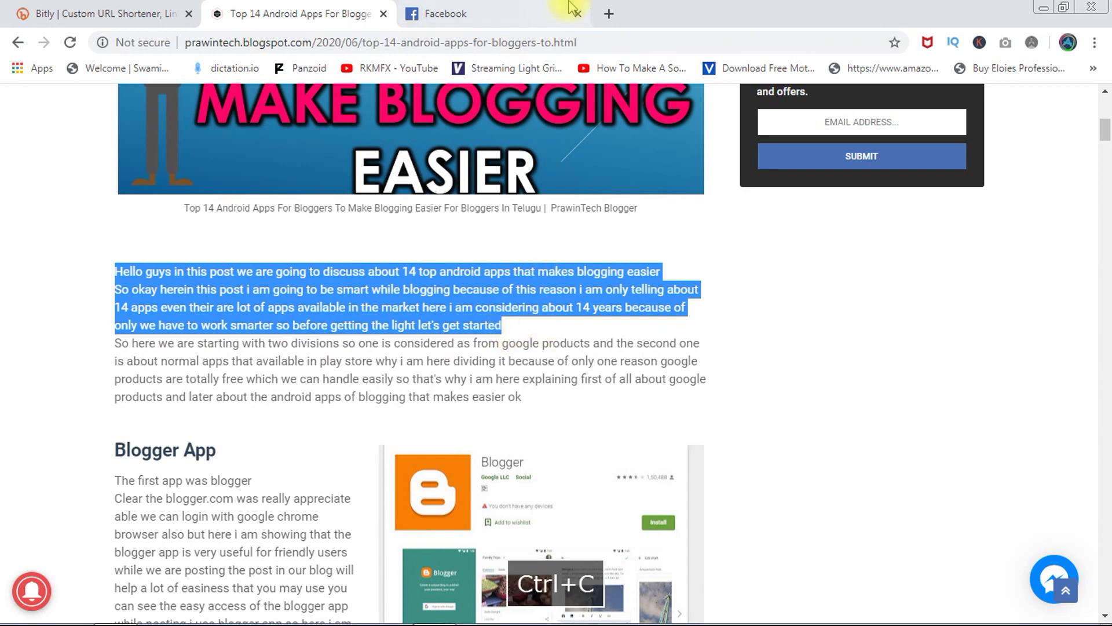
left_click(504, 13)
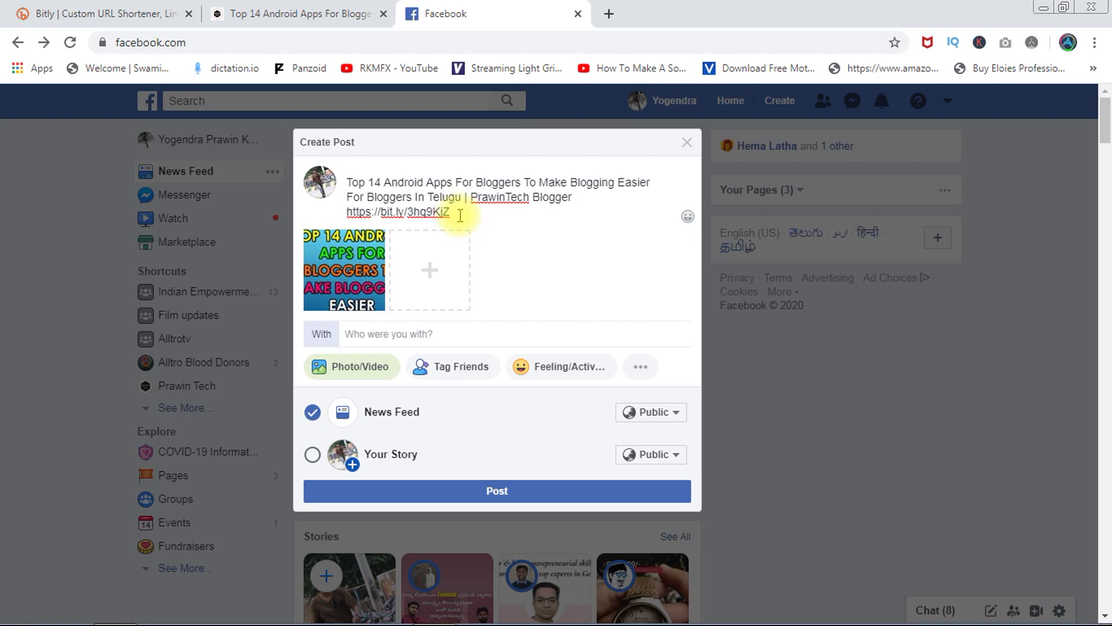
- Paste the intro paragraph after the short link and publish the Facebook post
key("ctrl+v")
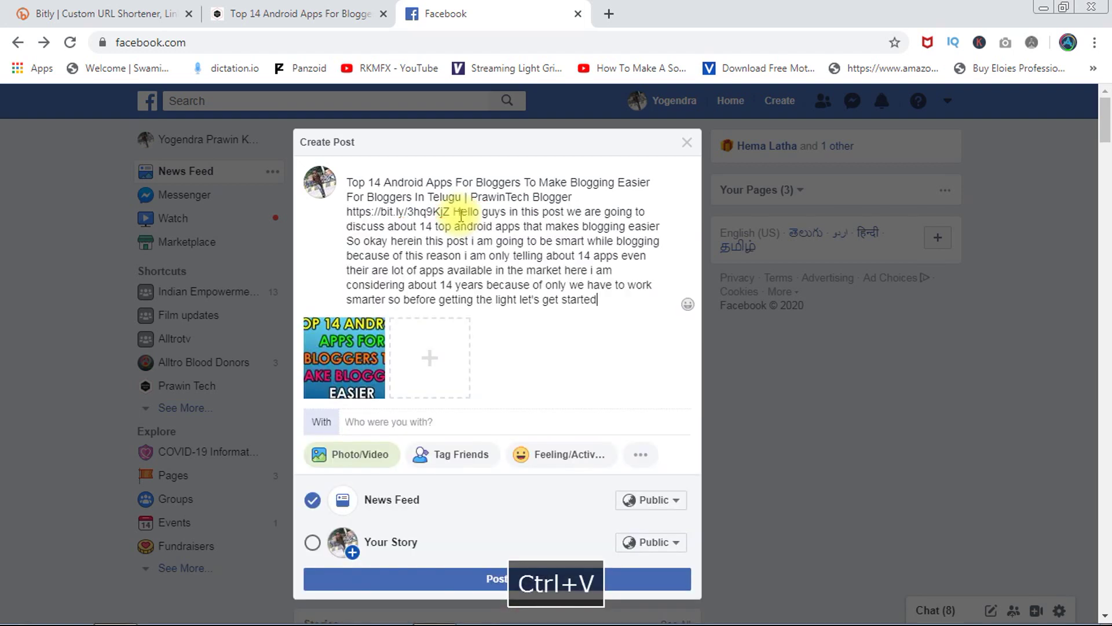
left_click(509, 576)
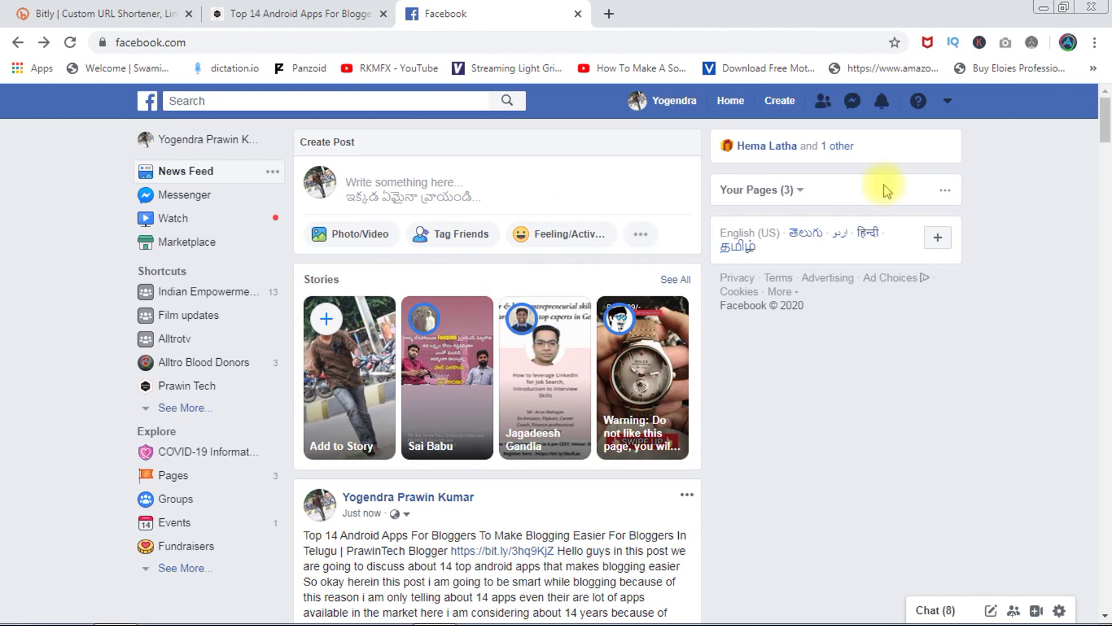
left_click_drag(1108, 139, 1108, 165)
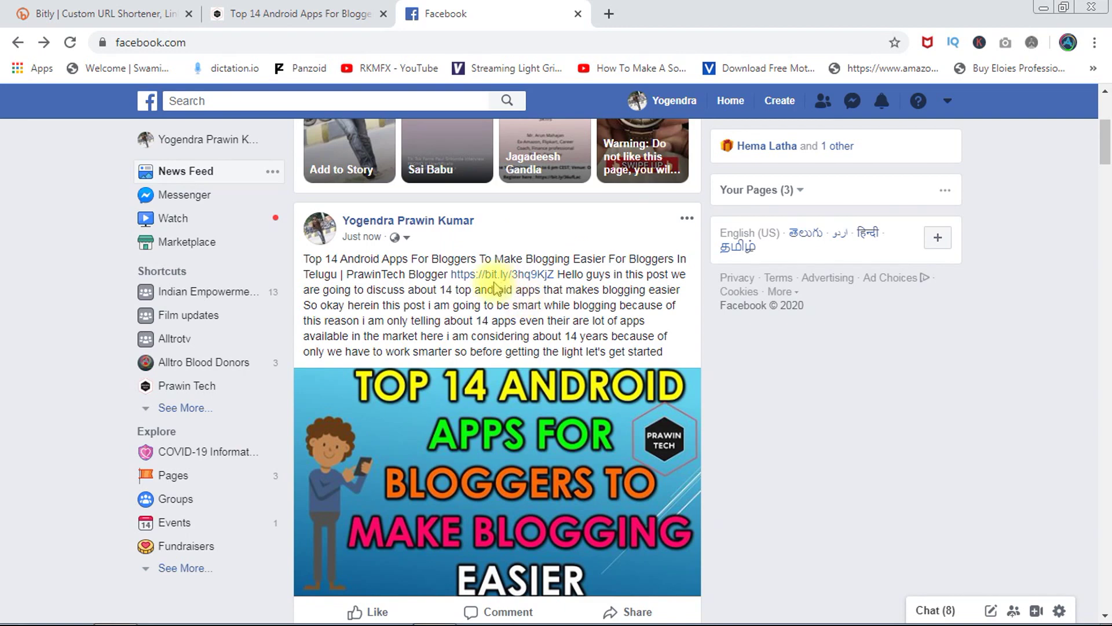
left_click(512, 276)
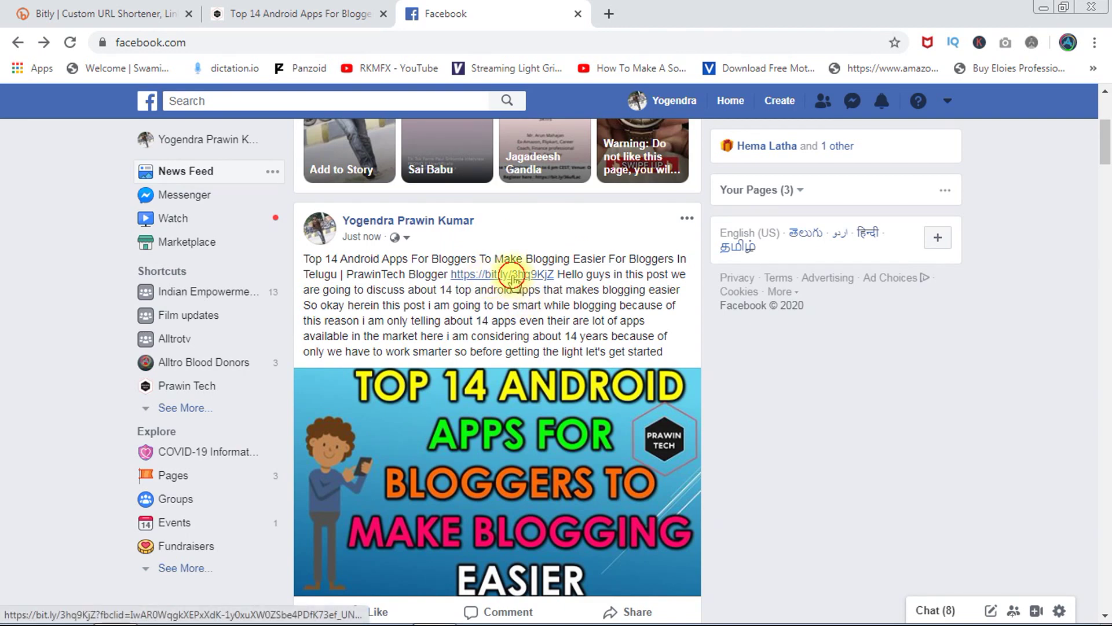
left_click(516, 12)
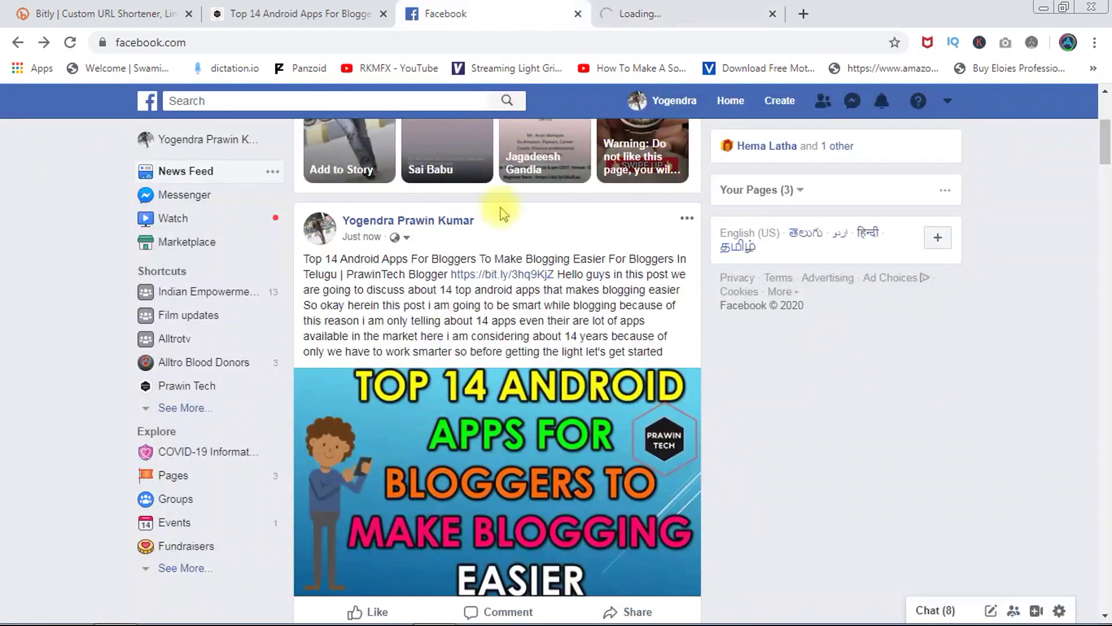
scroll(1106, 144, "down", 2)
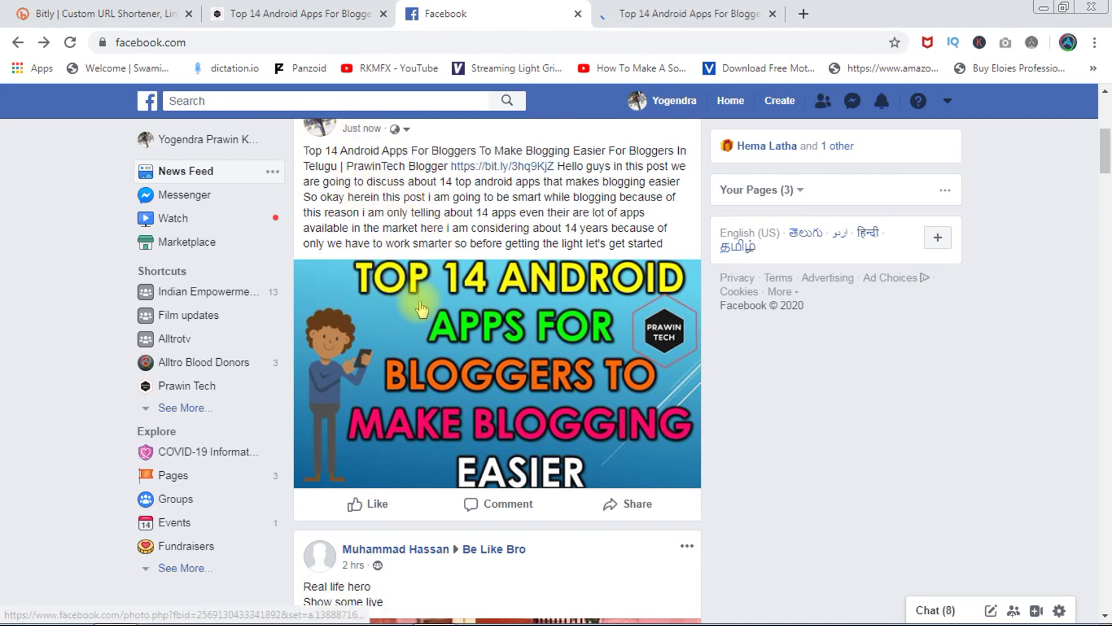
scroll(1107, 174, "up", 1)
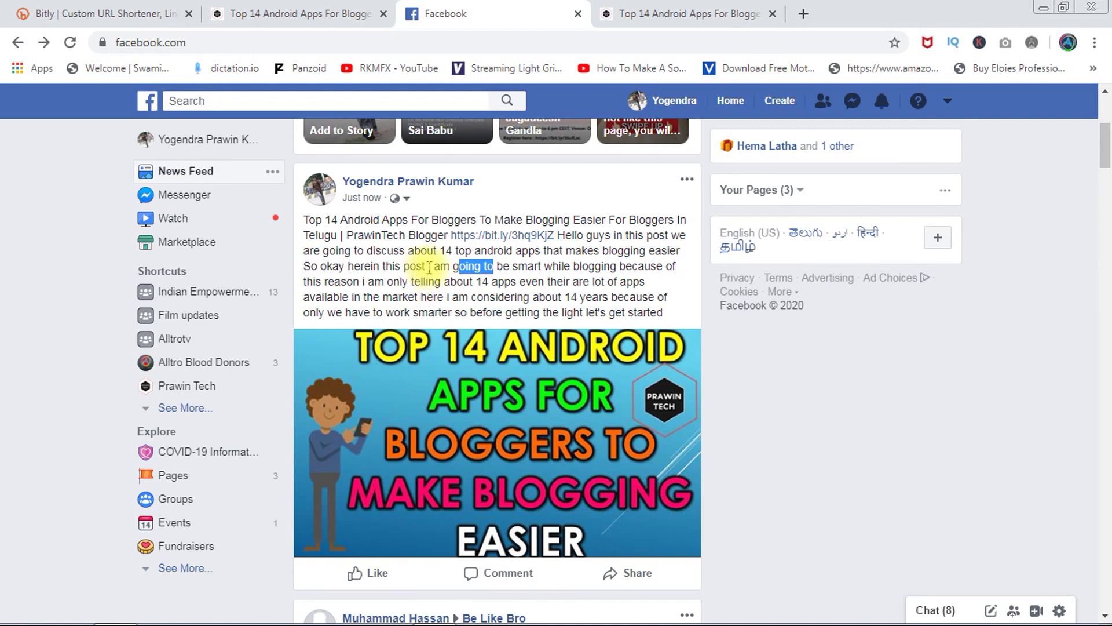
left_click(423, 264)
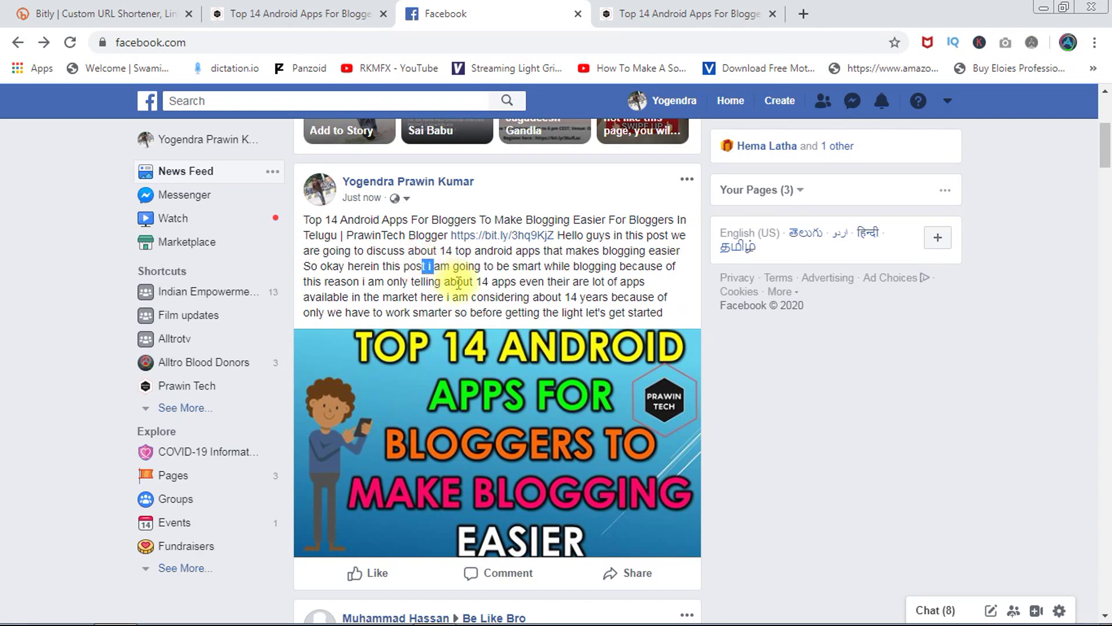
- Close the extra prawintech.blogspot.com tab that the short link opened
left_click(662, 13)
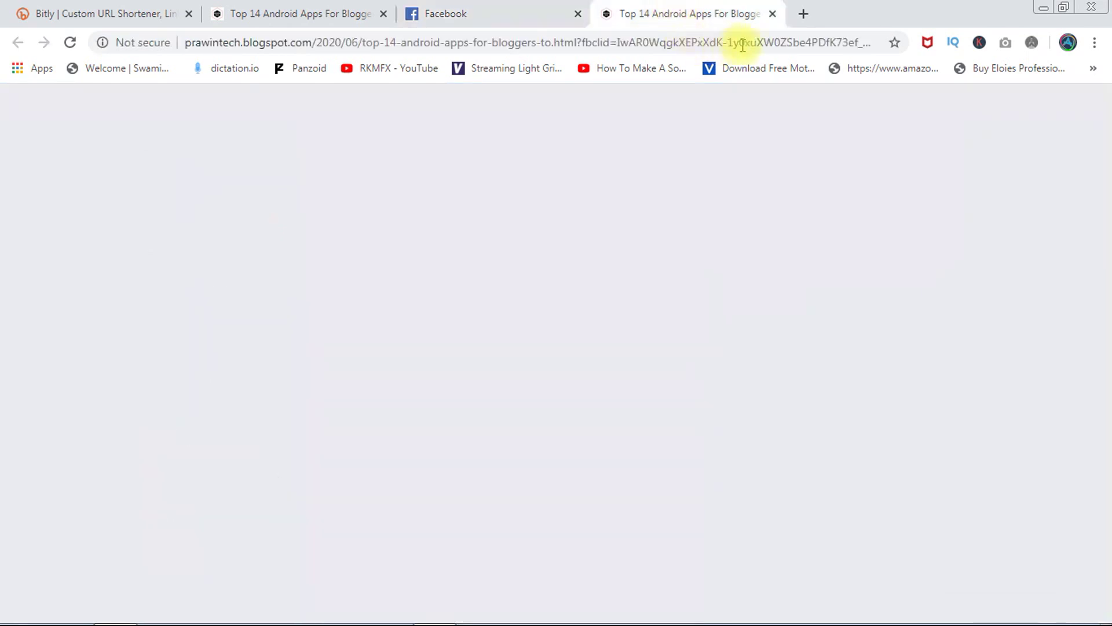
left_click(773, 15)
left_click(165, 13)
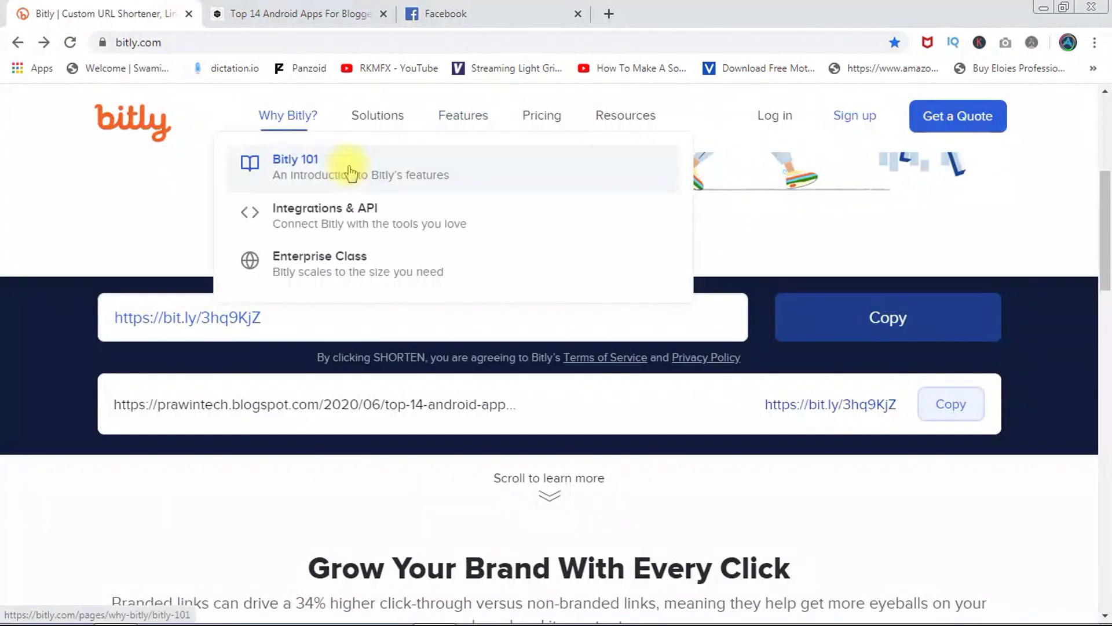
left_click_drag(1105, 198, 1104, 115)
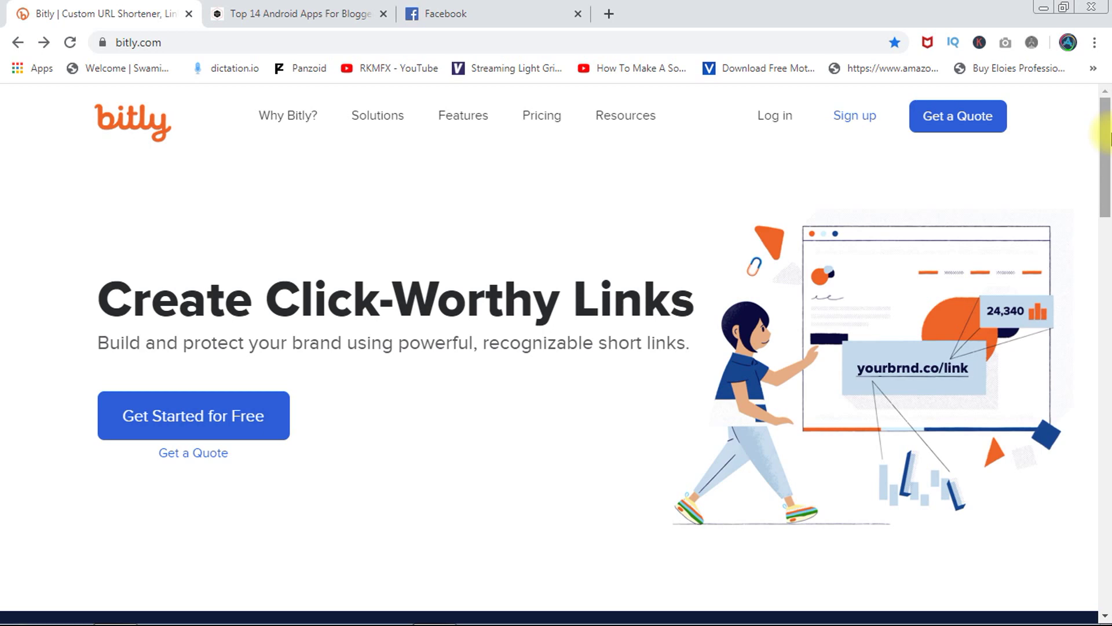
left_click_drag(1109, 139, 1109, 174)
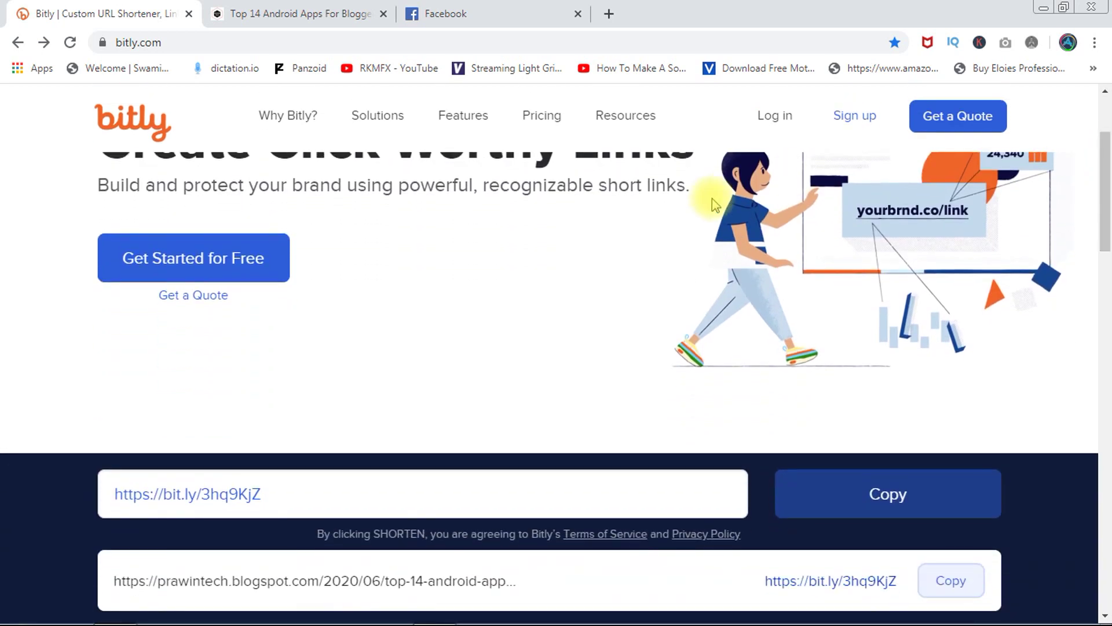
left_click(467, 7)
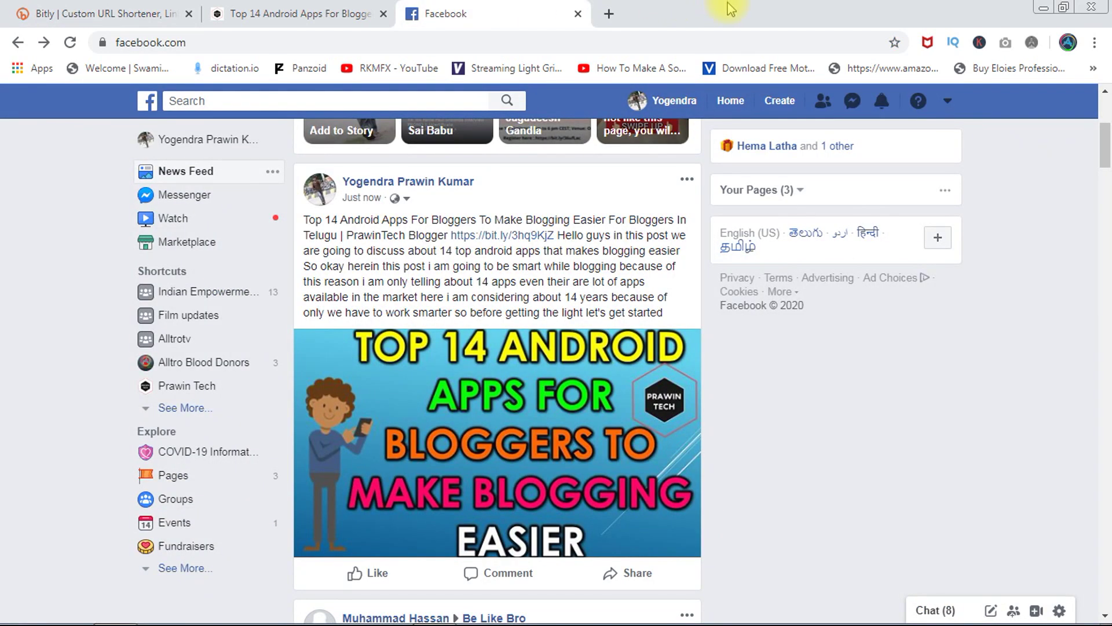
left_click(355, 12)
left_click(312, 284)
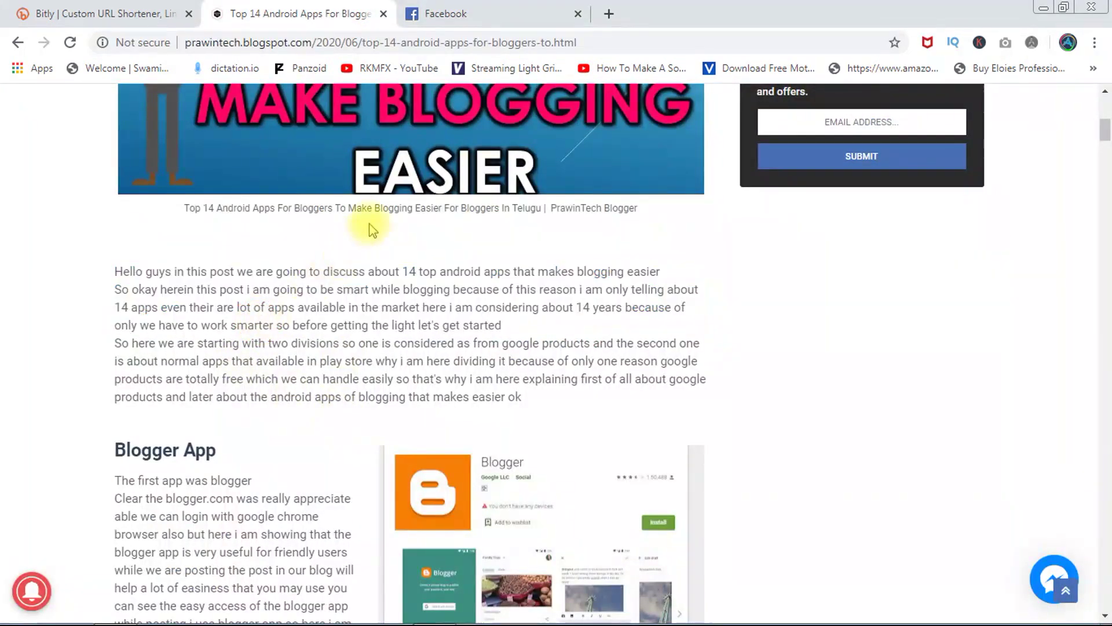
scroll(399, 237, "up", 8)
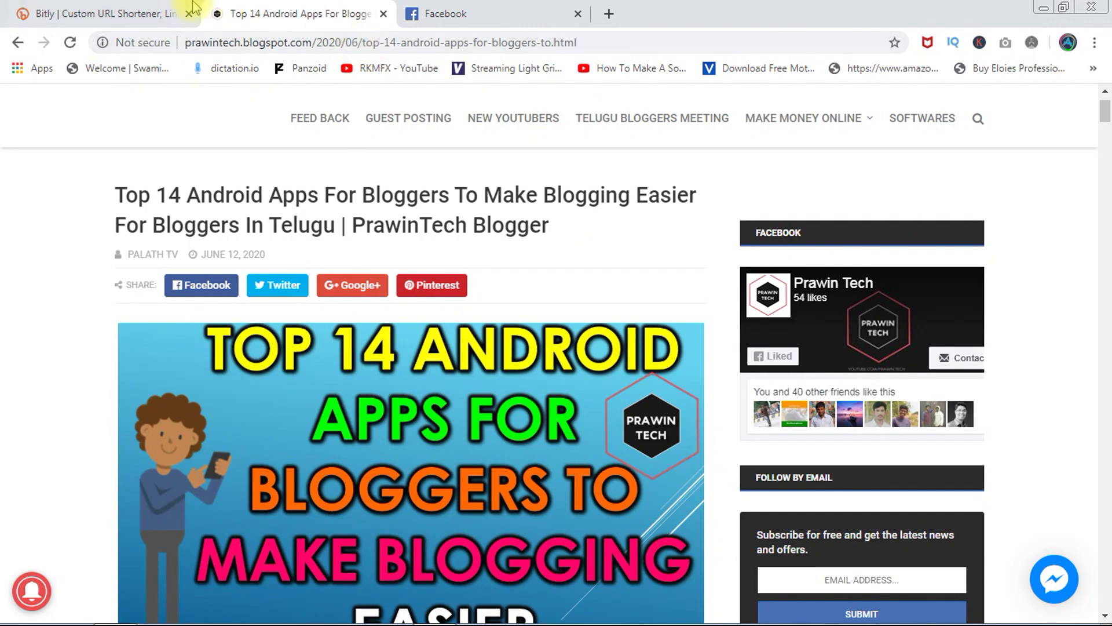
left_click(138, 13)
left_click(451, 8)
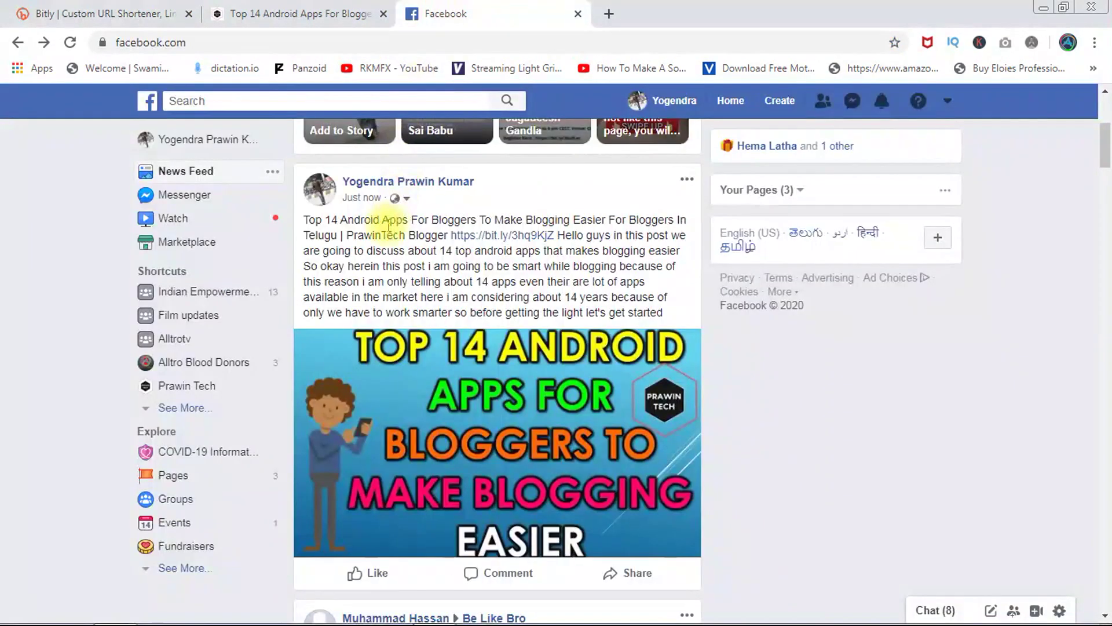